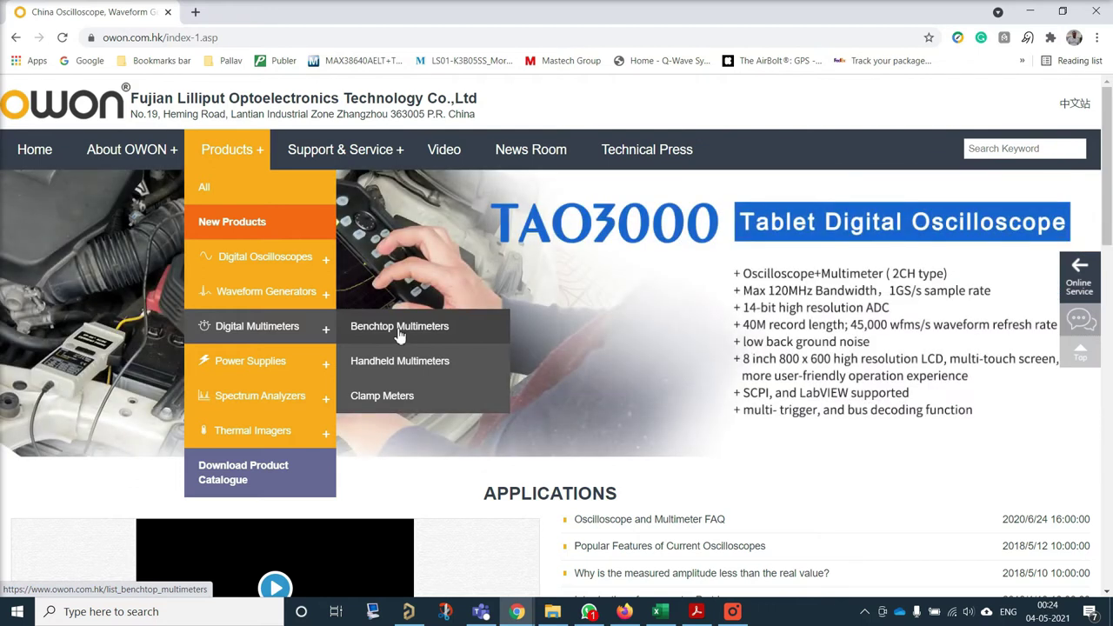
Step: Open OWON's Benchtop Multimeters list and browse the XDM2041, XDM3041 and XDM3051 models
click(398, 332)
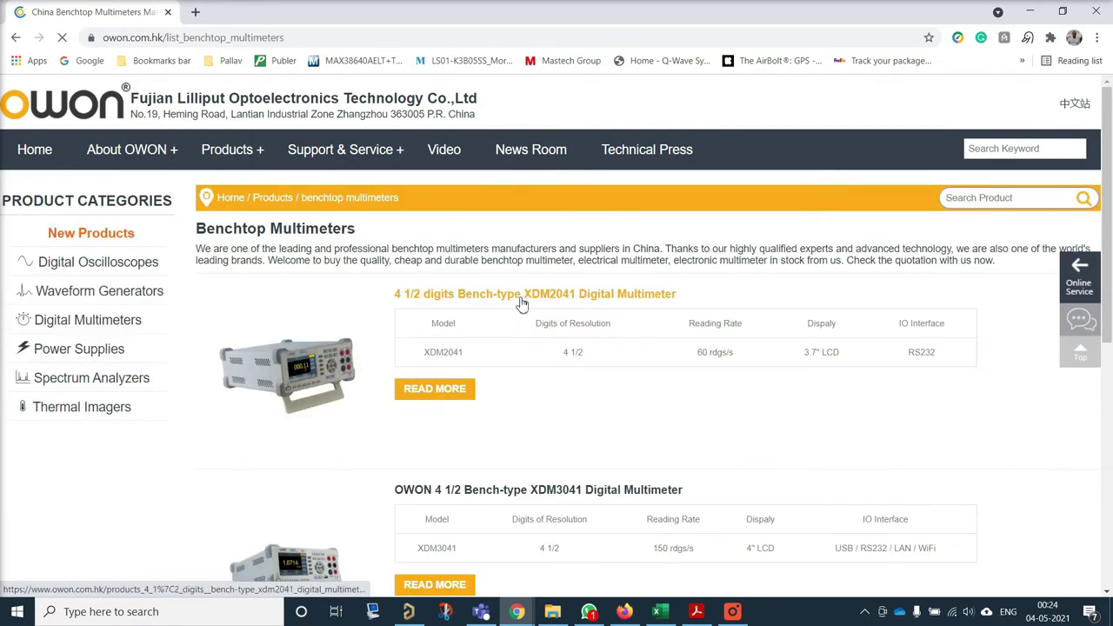
scroll(522, 304, down, 3)
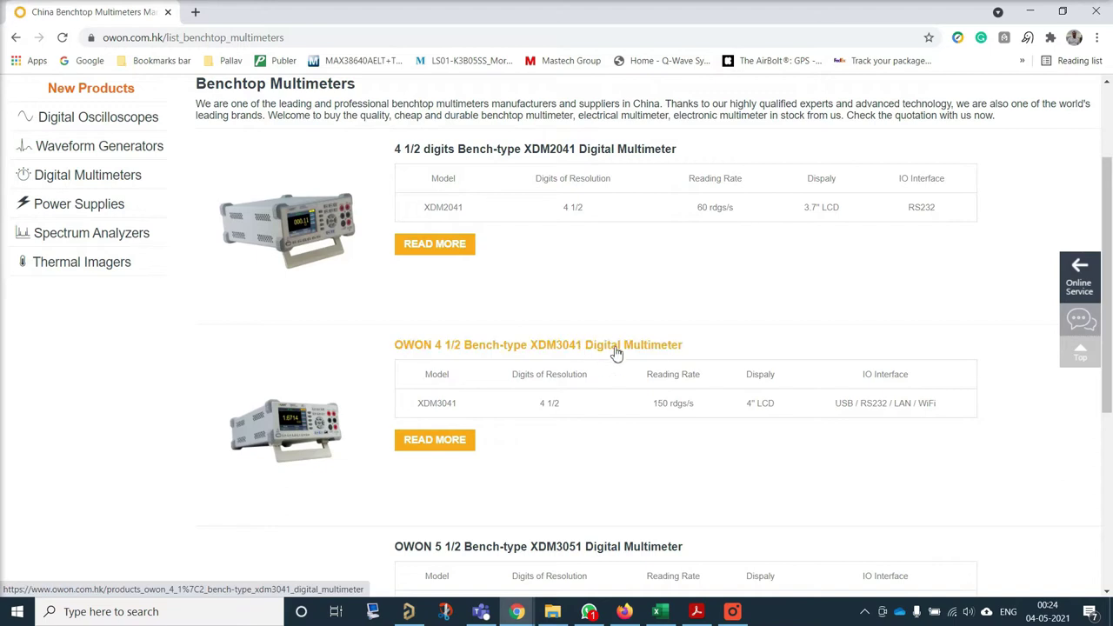
scroll(600, 348, down, 3)
scroll(626, 295, up, 2)
scroll(626, 304, up, 3)
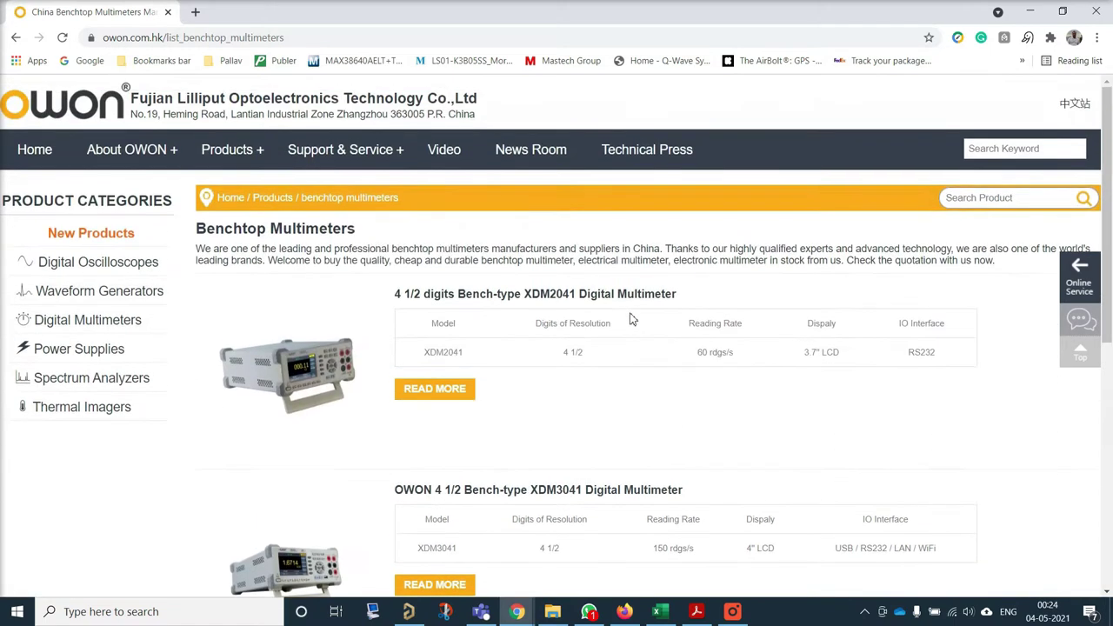
scroll(572, 299, down, 3)
scroll(571, 297, down, 4)
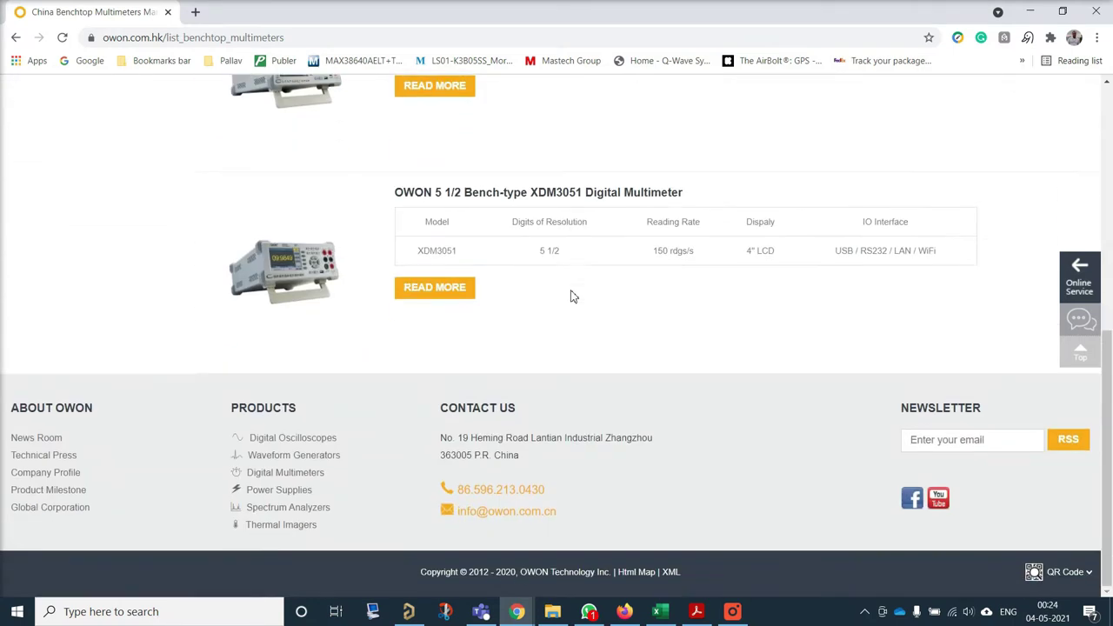
scroll(571, 297, up, 5)
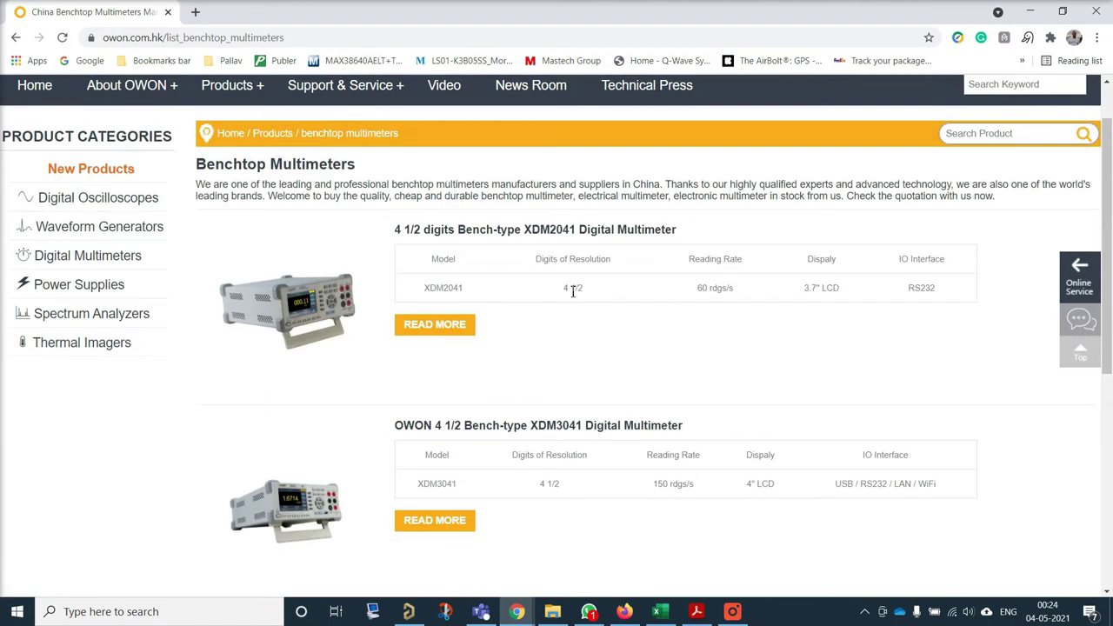
Step: Open the 4 1/2 digit XDM2041 product page and scroll down to its Support downloads
click(574, 240)
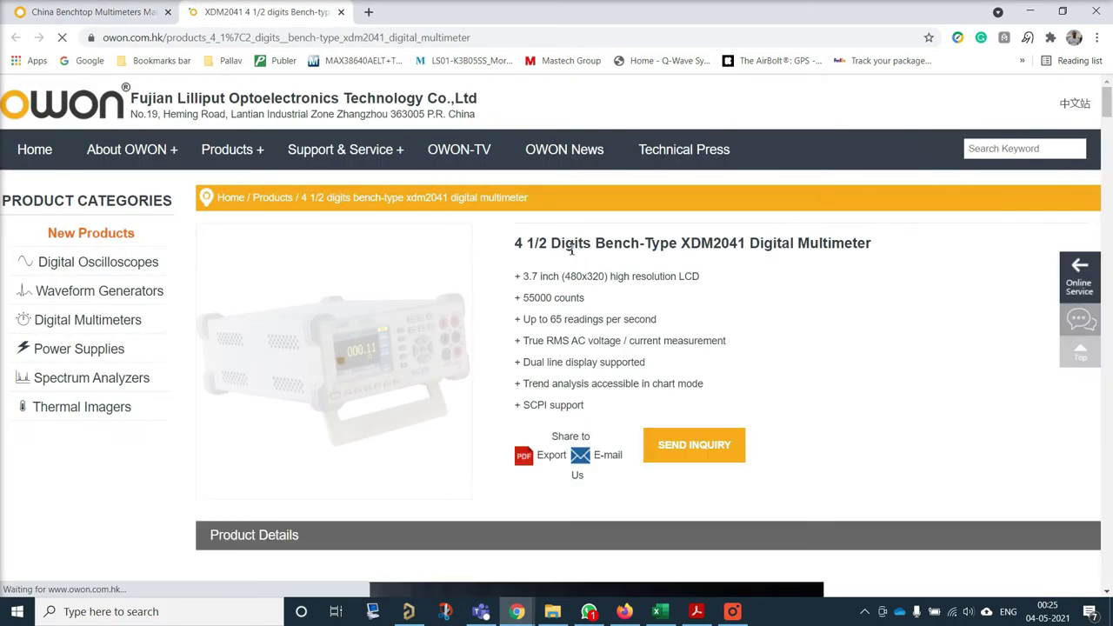
scroll(565, 256, down, 5)
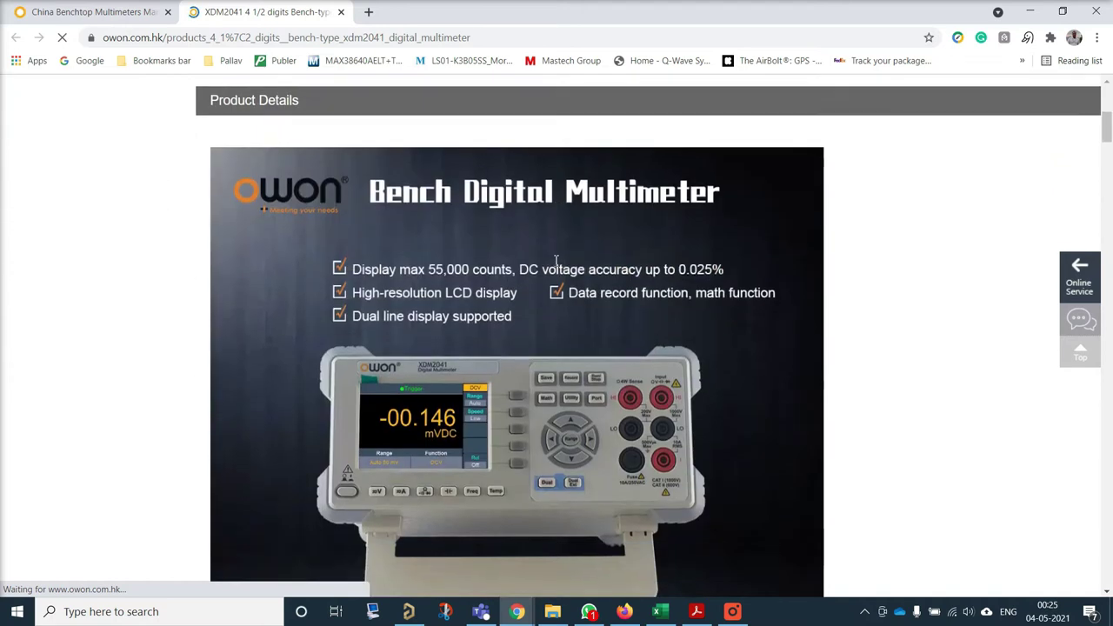
scroll(557, 261, down, 5)
scroll(553, 265, down, 5)
scroll(553, 258, down, 5)
scroll(553, 258, down, 5)
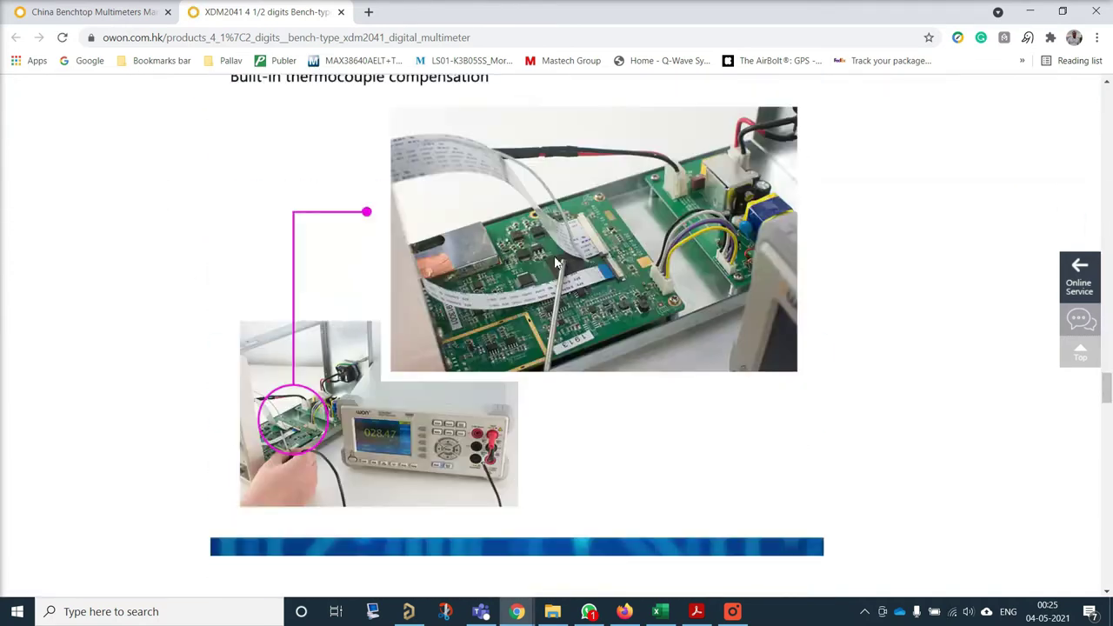
scroll(554, 256, down, 5)
scroll(557, 261, down, 5)
scroll(553, 258, down, 8)
scroll(554, 258, up, 3)
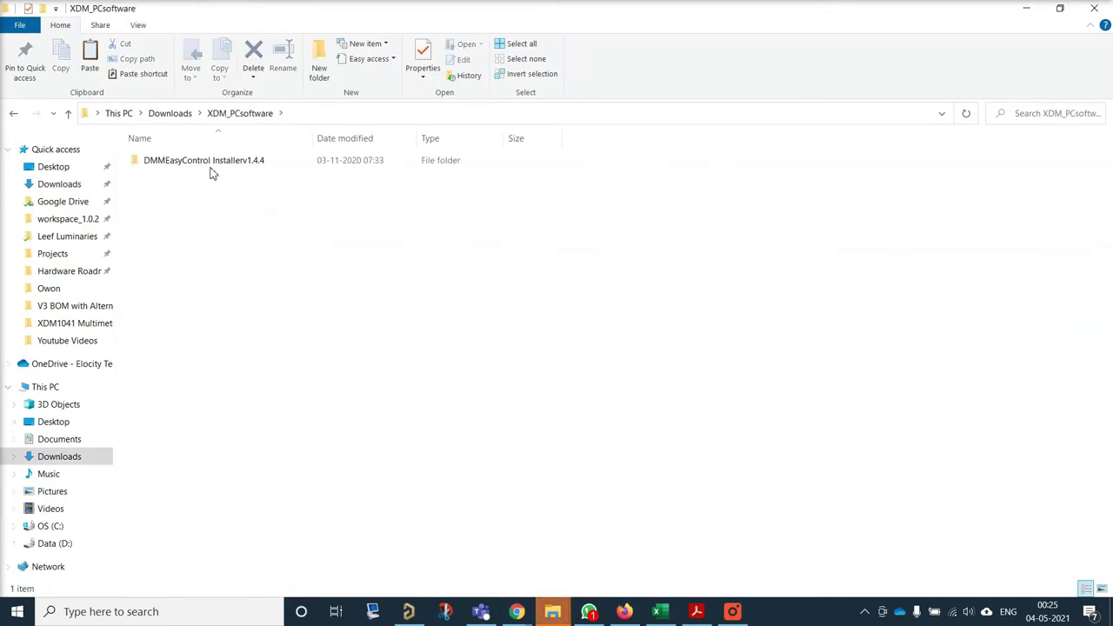
Step: Run the DMMEasyControl Installerv1.4.4 installer from its folder, then minimise the folder window
double_click(211, 165)
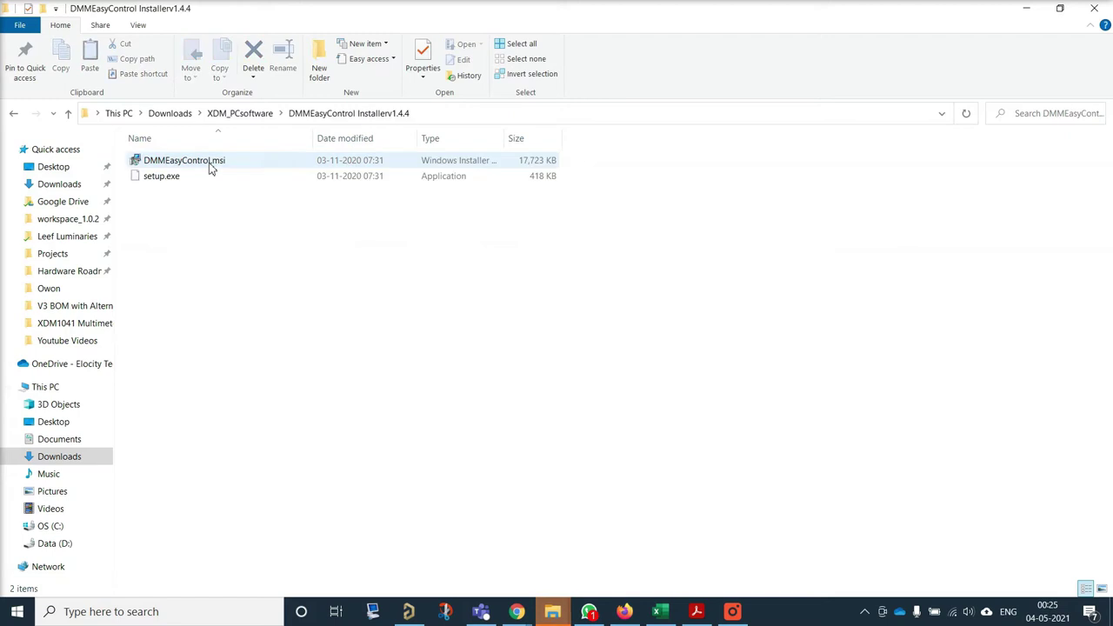
double_click(178, 176)
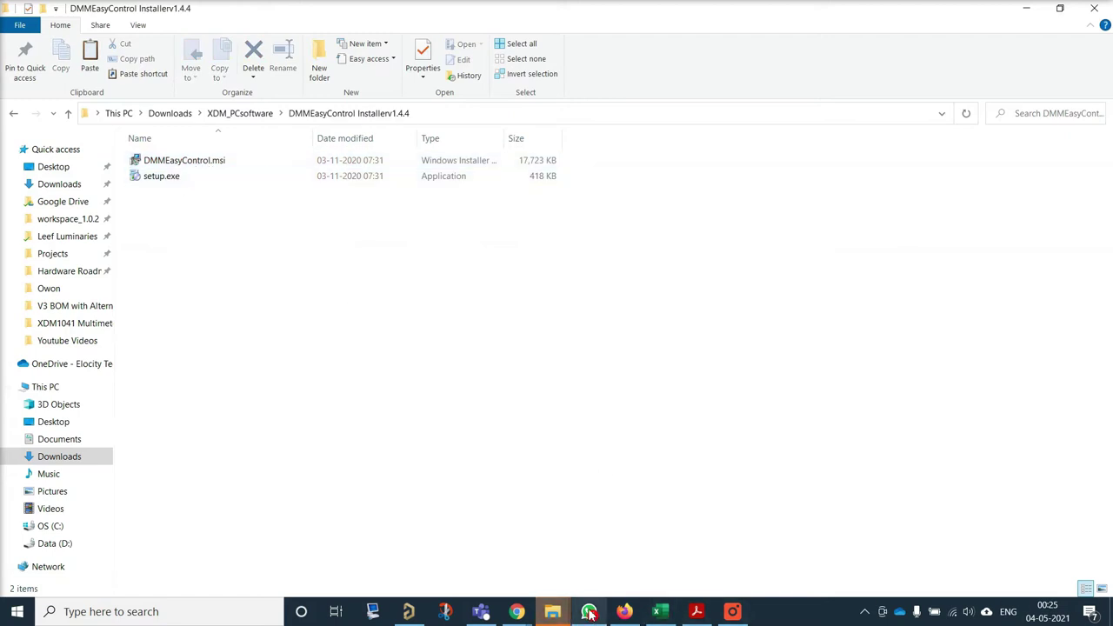
click(552, 611)
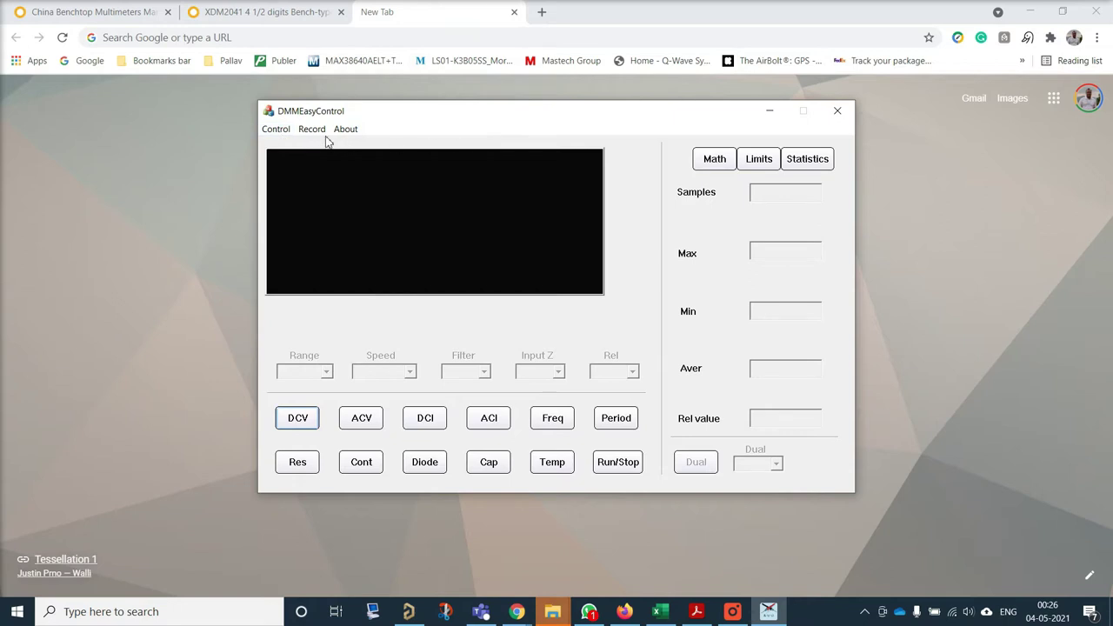
Step: In Control > Connect settings, switch the connection type to Via COM serial
click(277, 130)
click(286, 145)
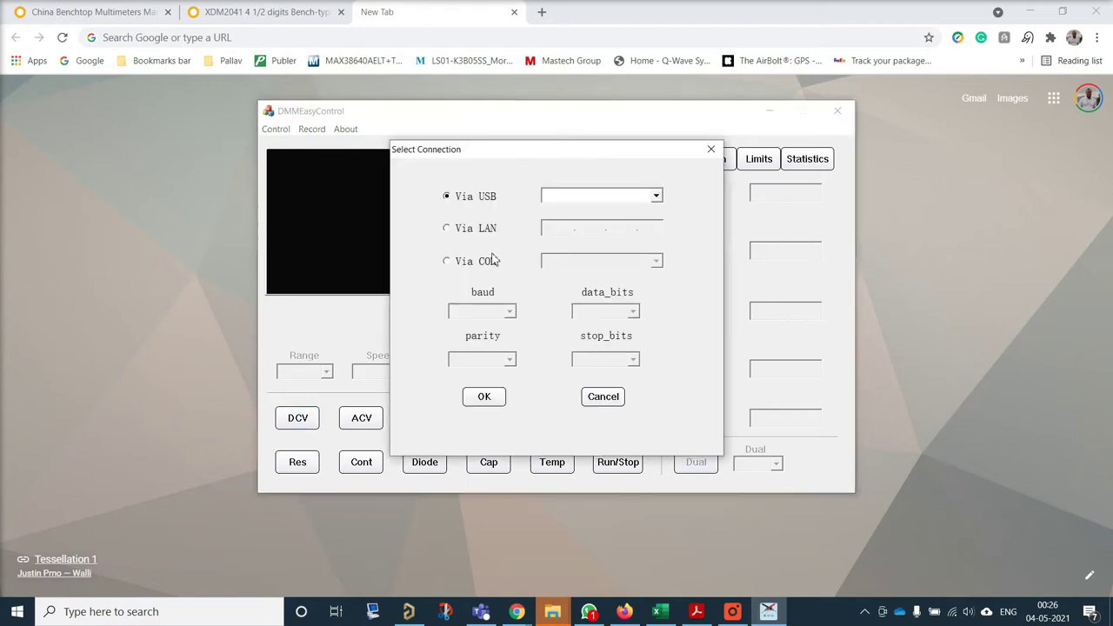
click(447, 261)
click(597, 262)
click(657, 261)
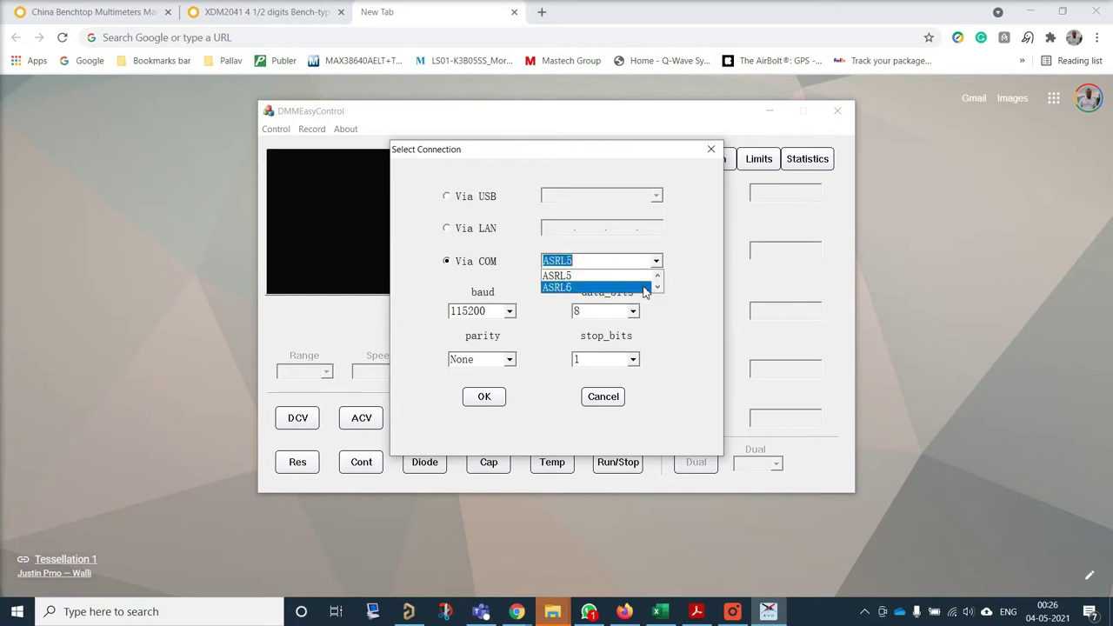
Step: Check in Device Manager's Ports (COM & LPT) that the USB Serial Port is COM6, then close it
click(152, 612)
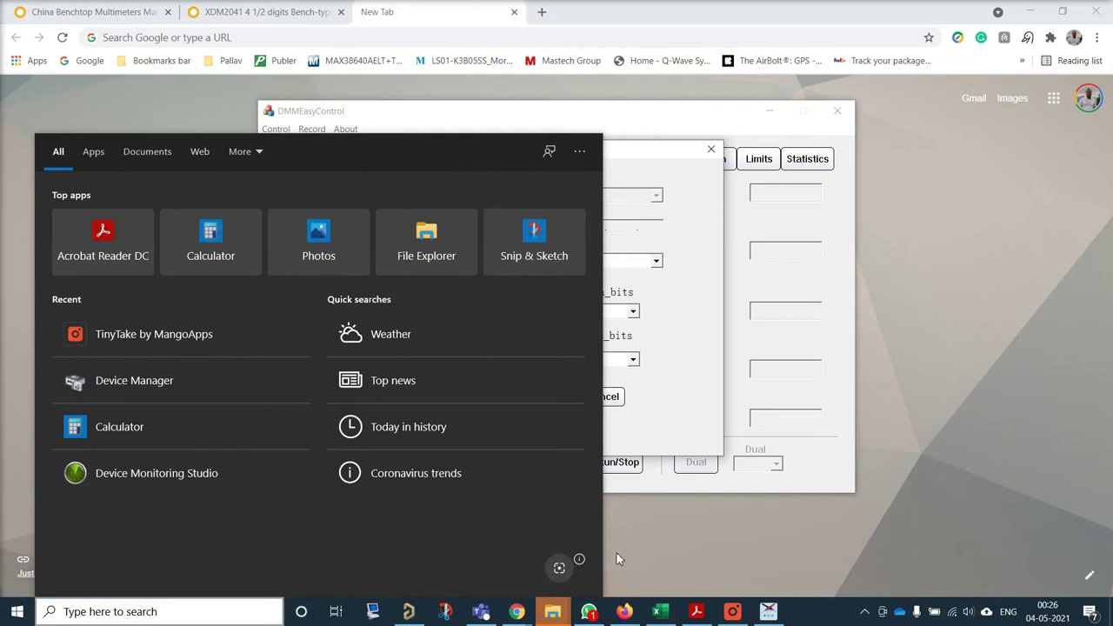
text(device manager)
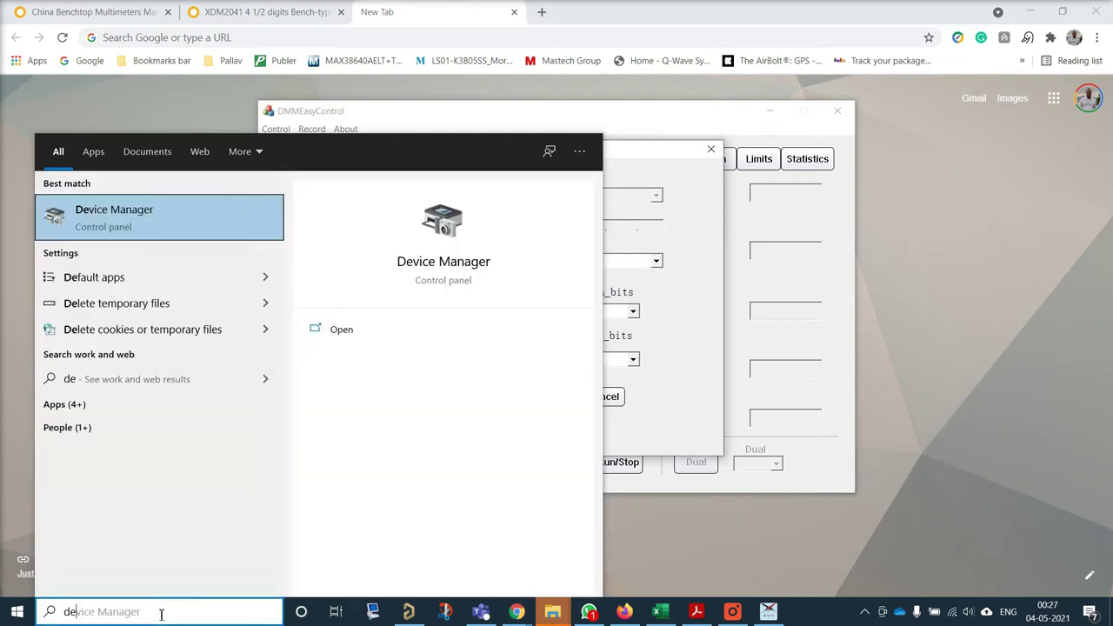
key(Return)
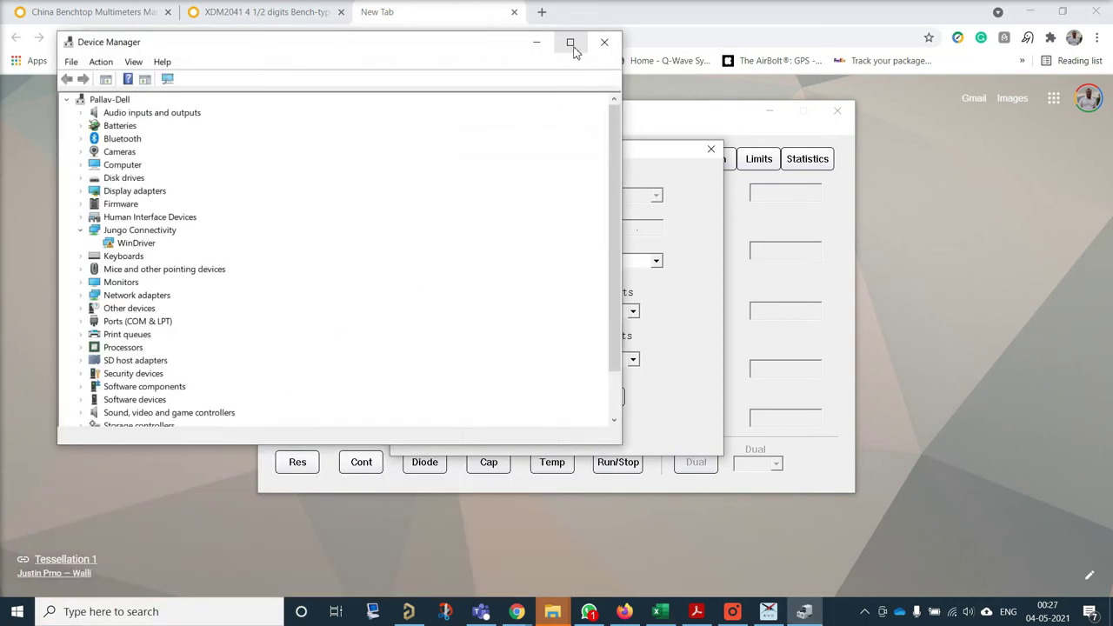
click(570, 41)
double_click(96, 284)
click(102, 325)
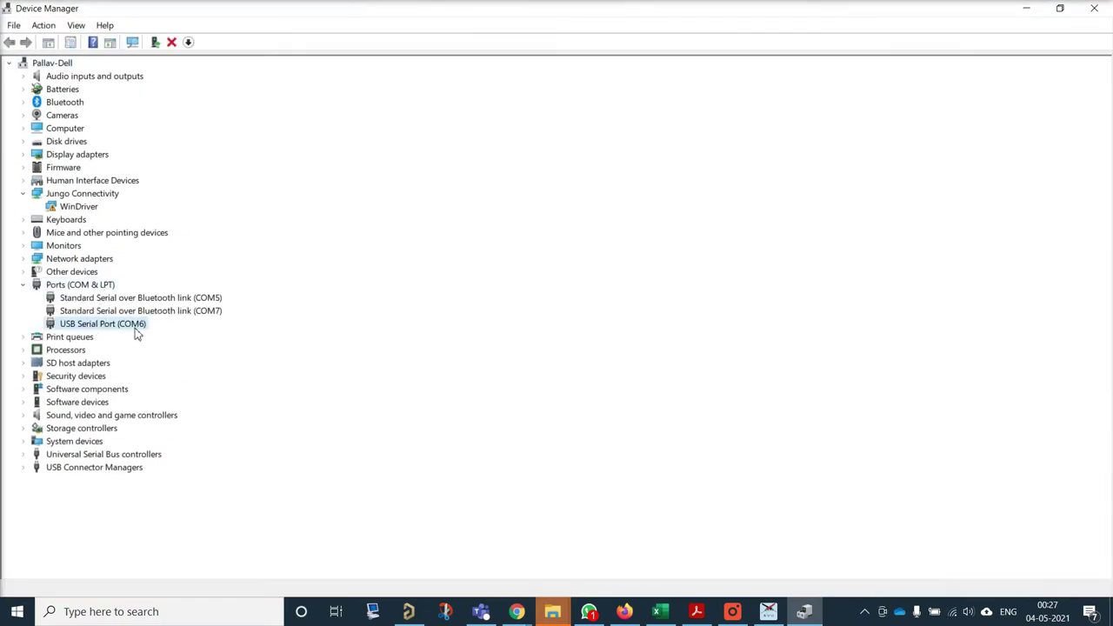
click(1094, 8)
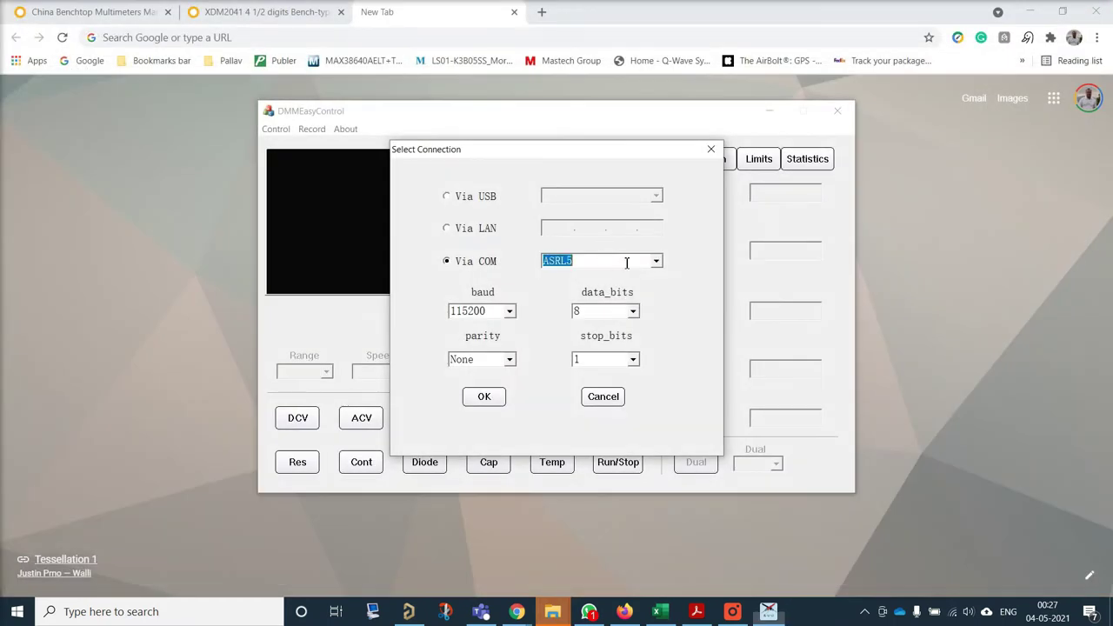
Step: Connect to the meter on COM port ASRL6 and dismiss the warning message
click(657, 260)
click(623, 285)
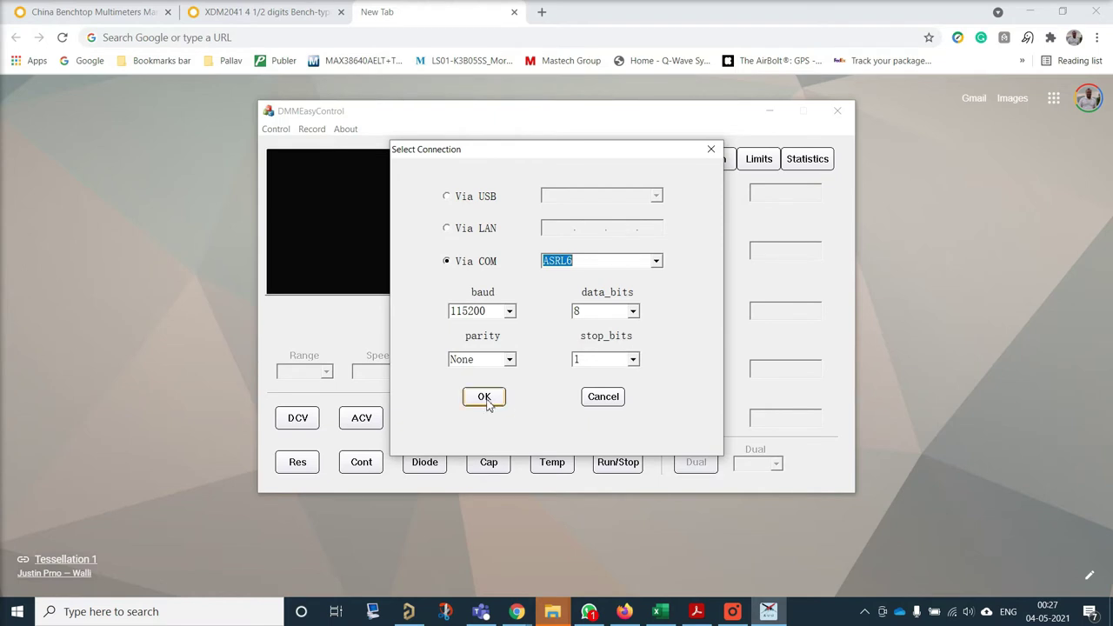
click(485, 397)
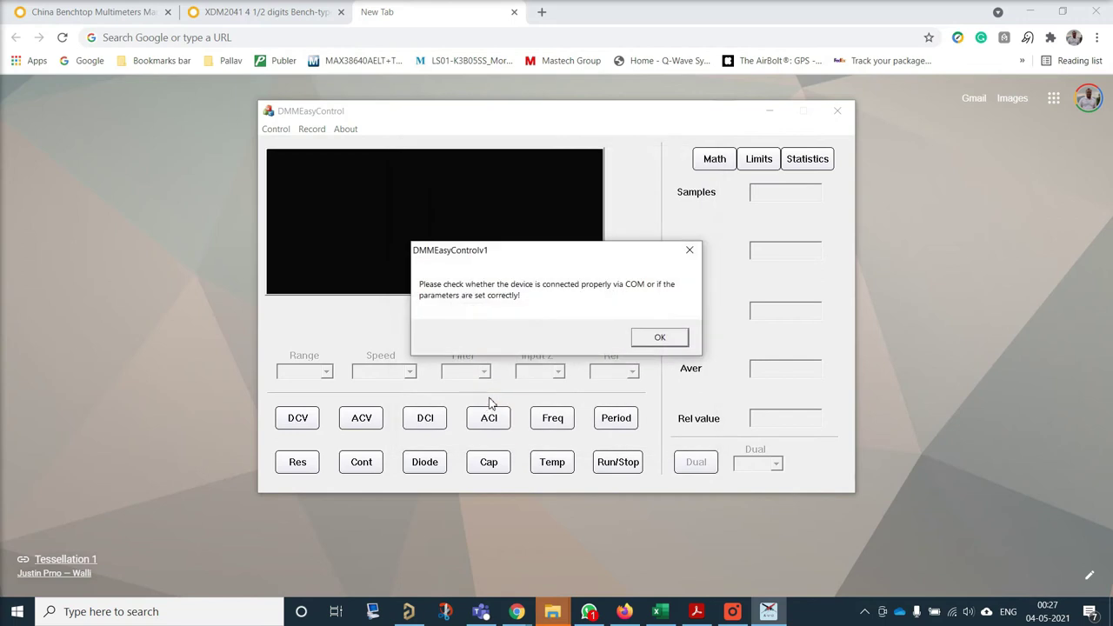
click(666, 341)
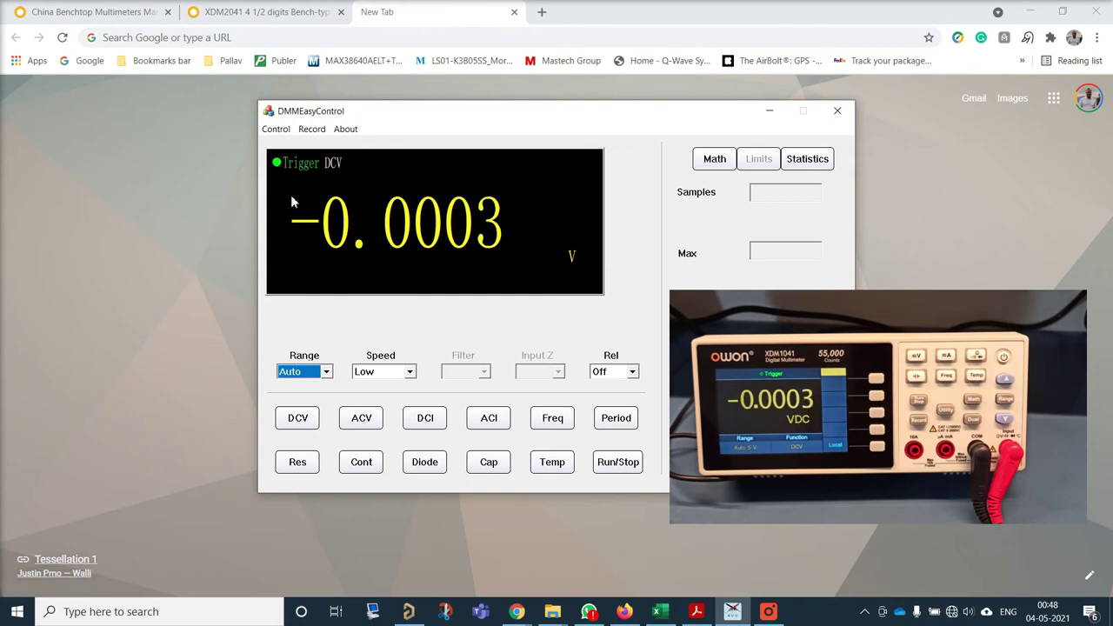
Step: Measure DC volts on the 50mv range with the reading speed set to High
click(298, 419)
click(320, 371)
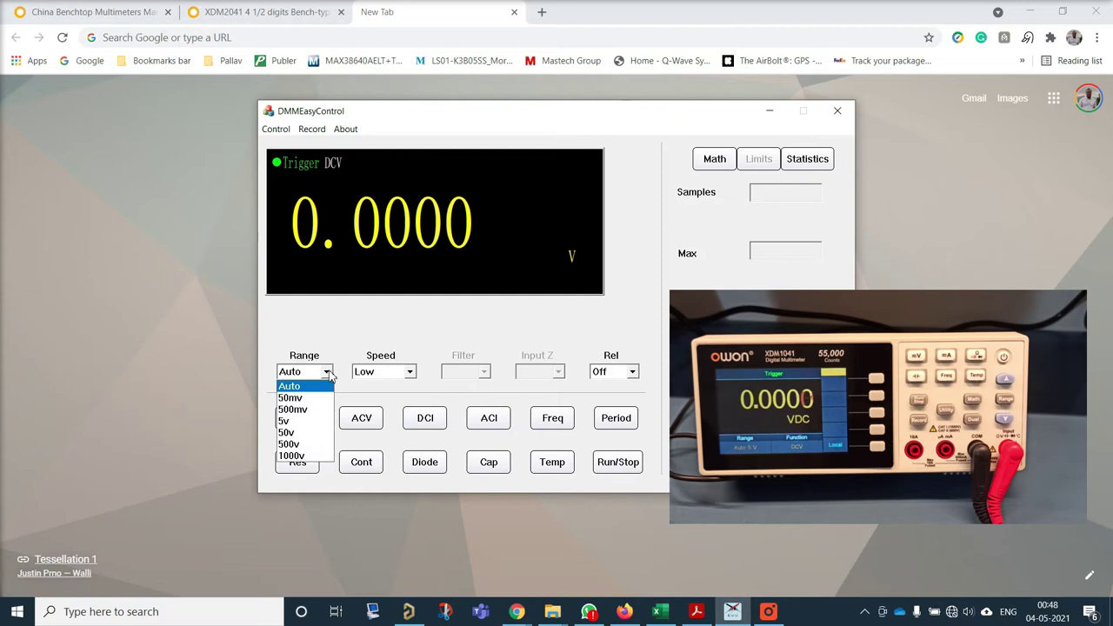
click(315, 399)
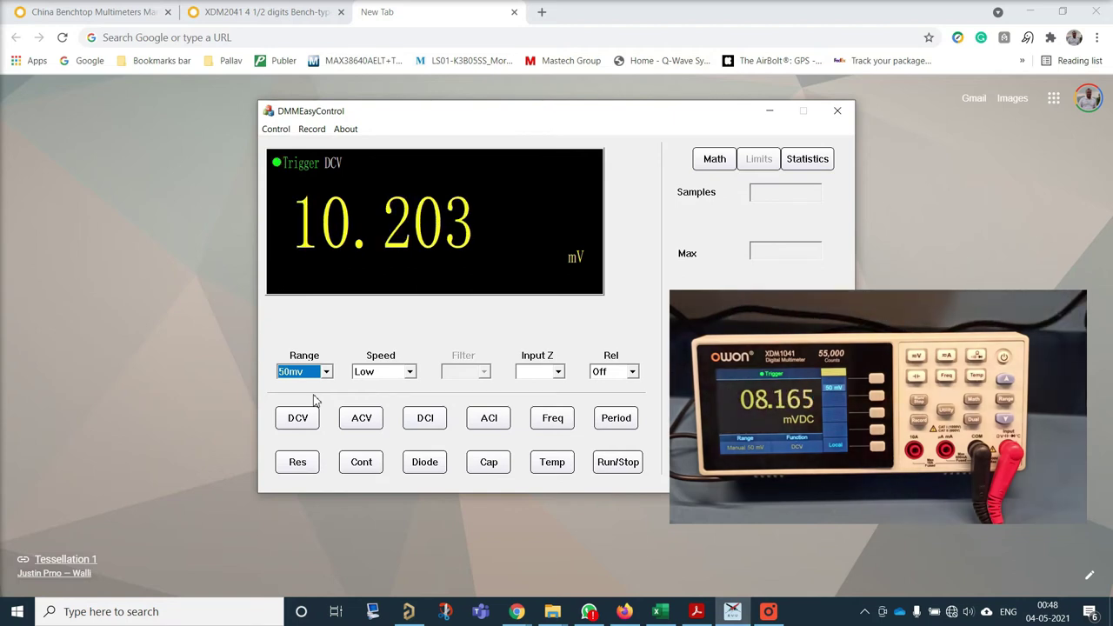
click(406, 374)
click(407, 397)
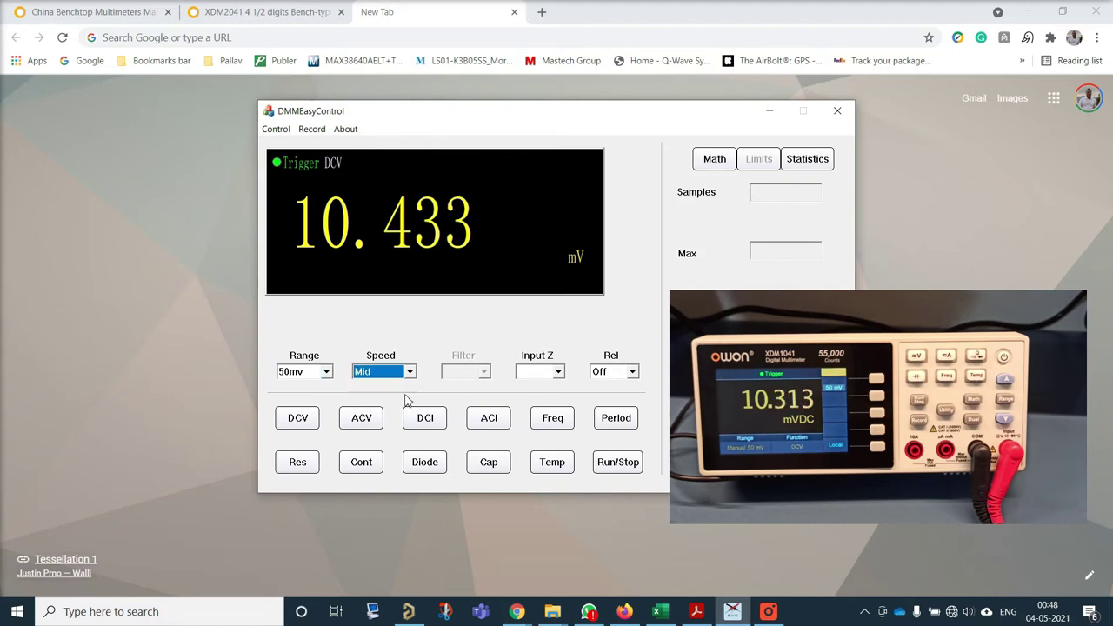
click(408, 378)
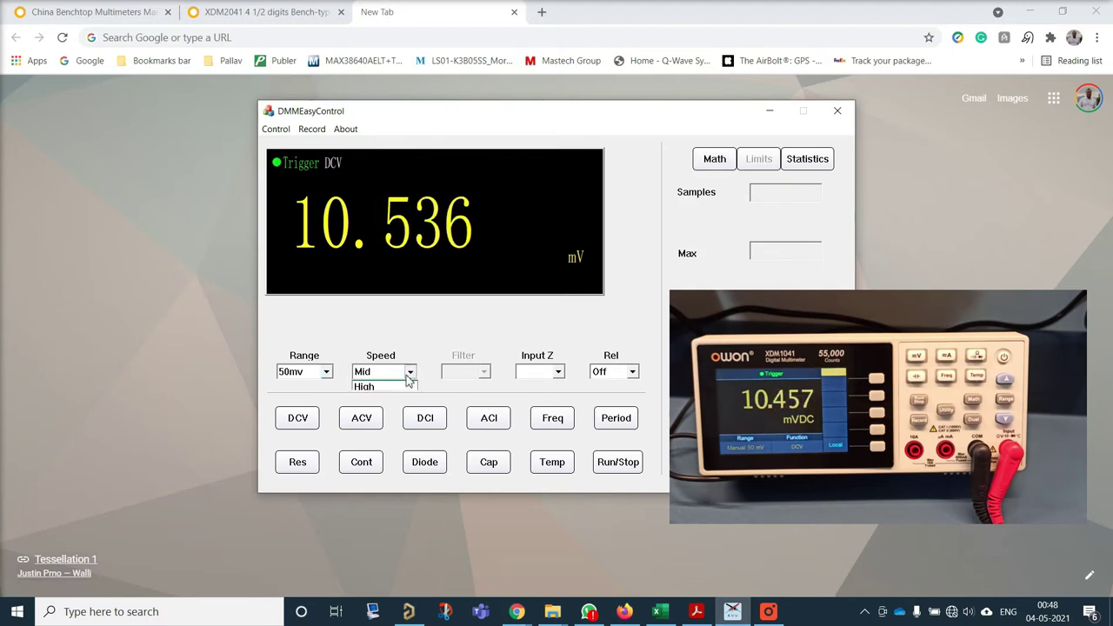
click(401, 405)
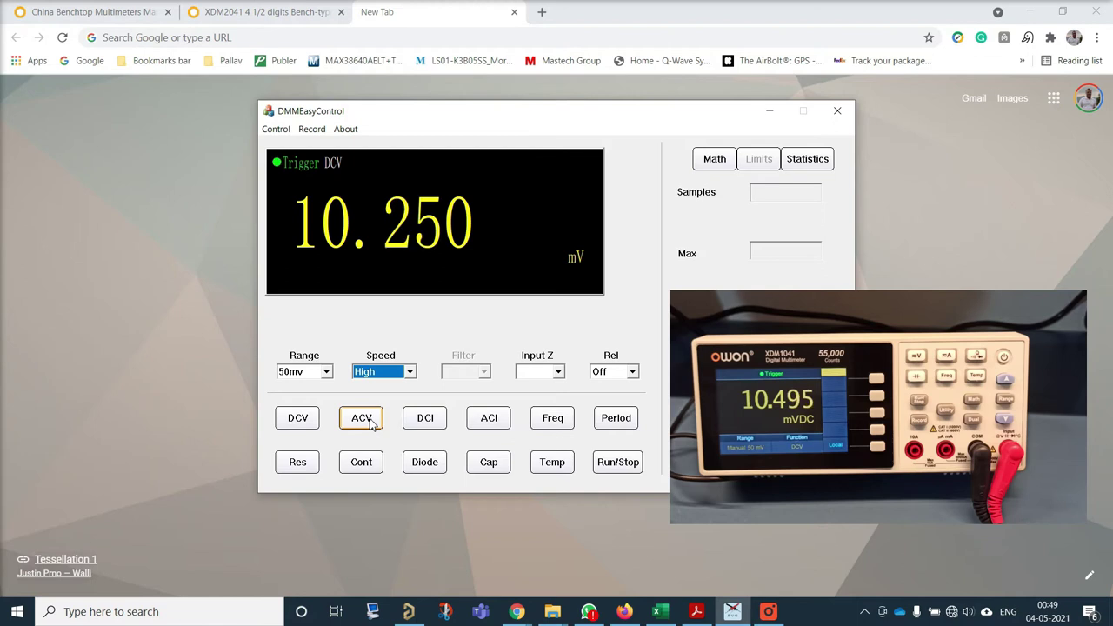
Step: Cycle the meter through ACV, DCI, ACI, Freq, Period, Res, Cont, Diode, Cap, Temp, then back to DCV
click(370, 422)
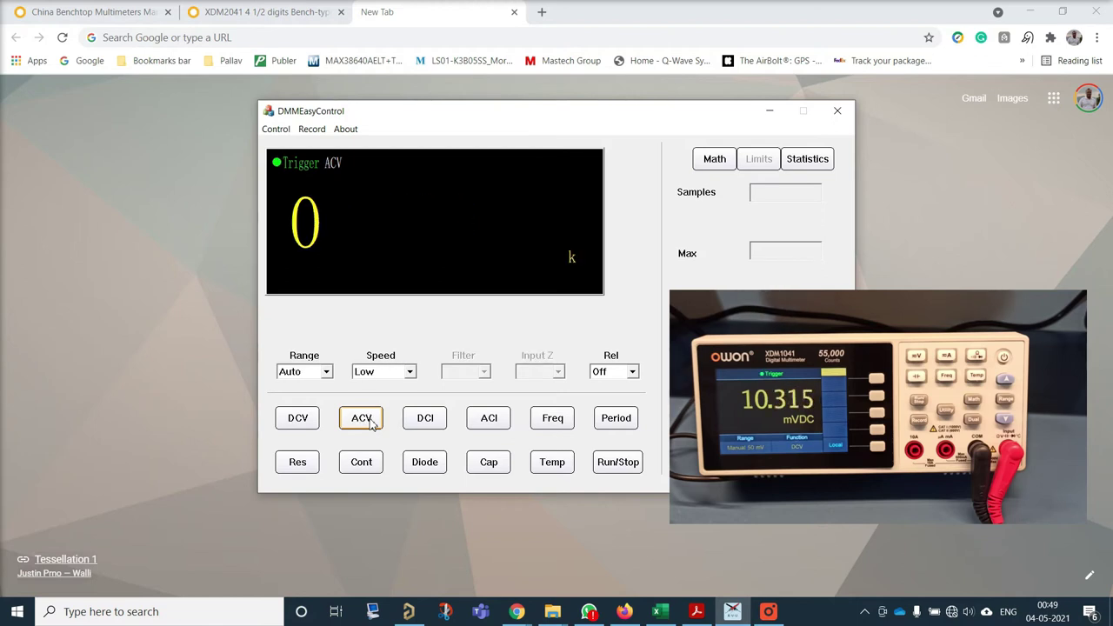
click(421, 422)
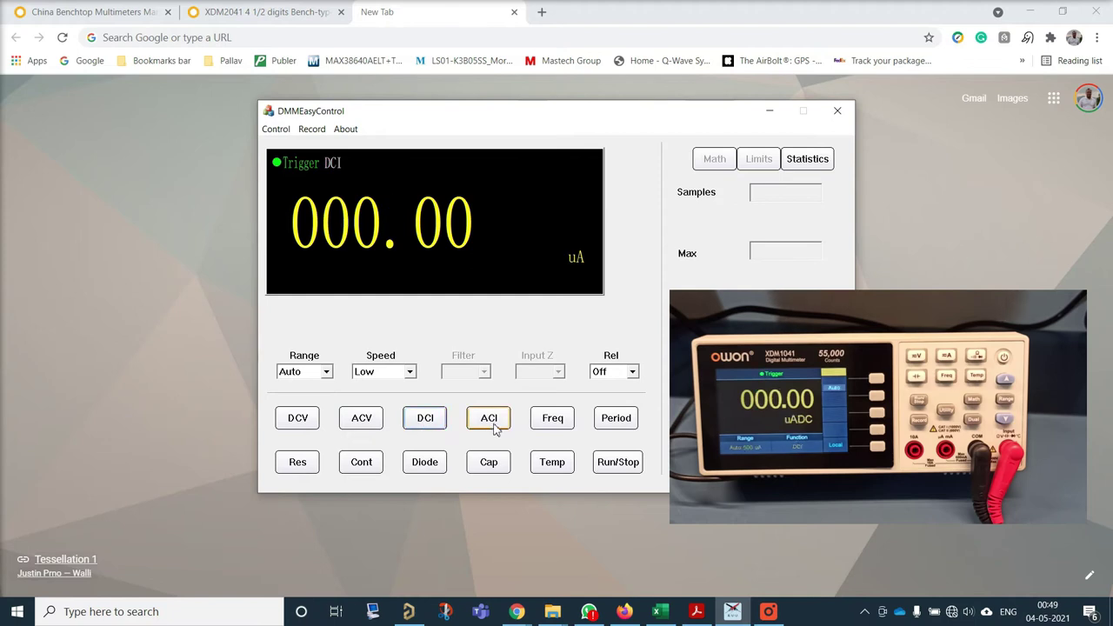
click(494, 426)
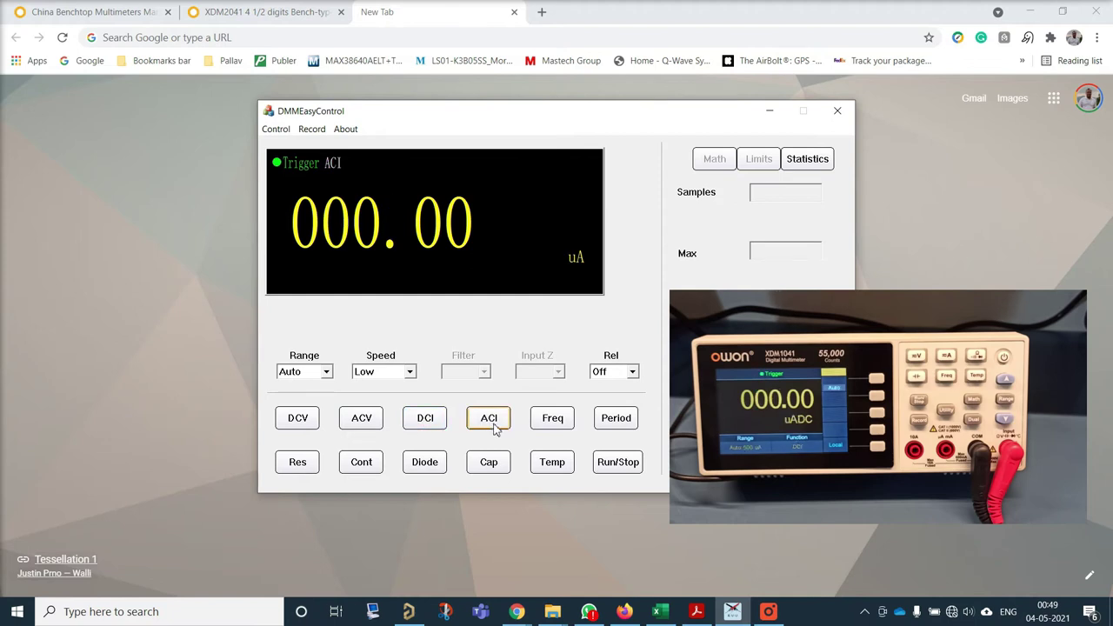
click(561, 428)
click(619, 426)
click(306, 463)
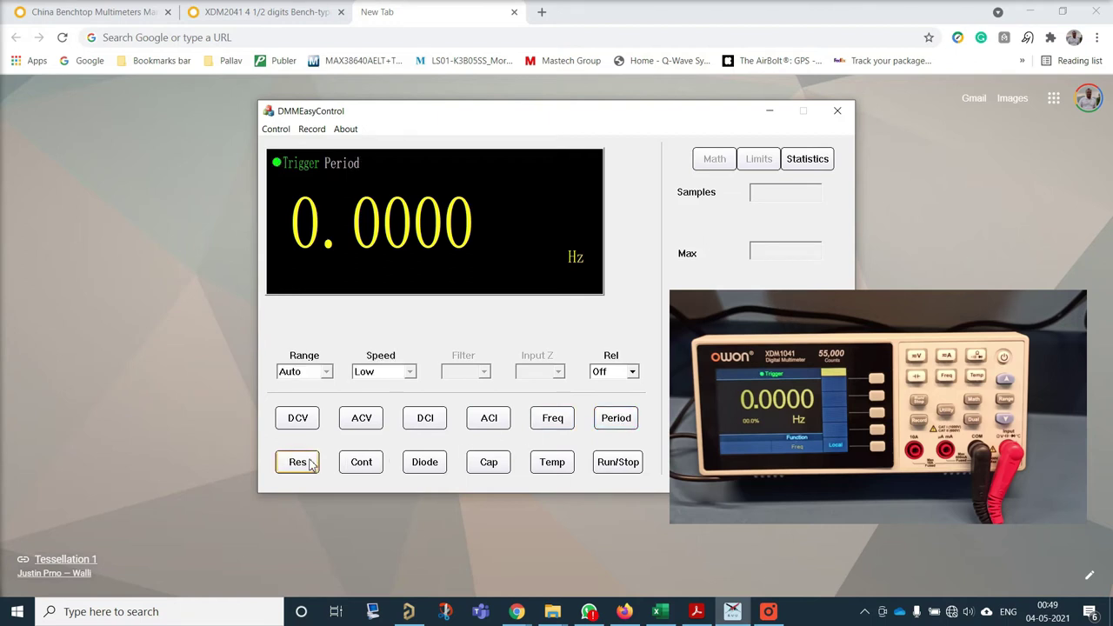
click(362, 464)
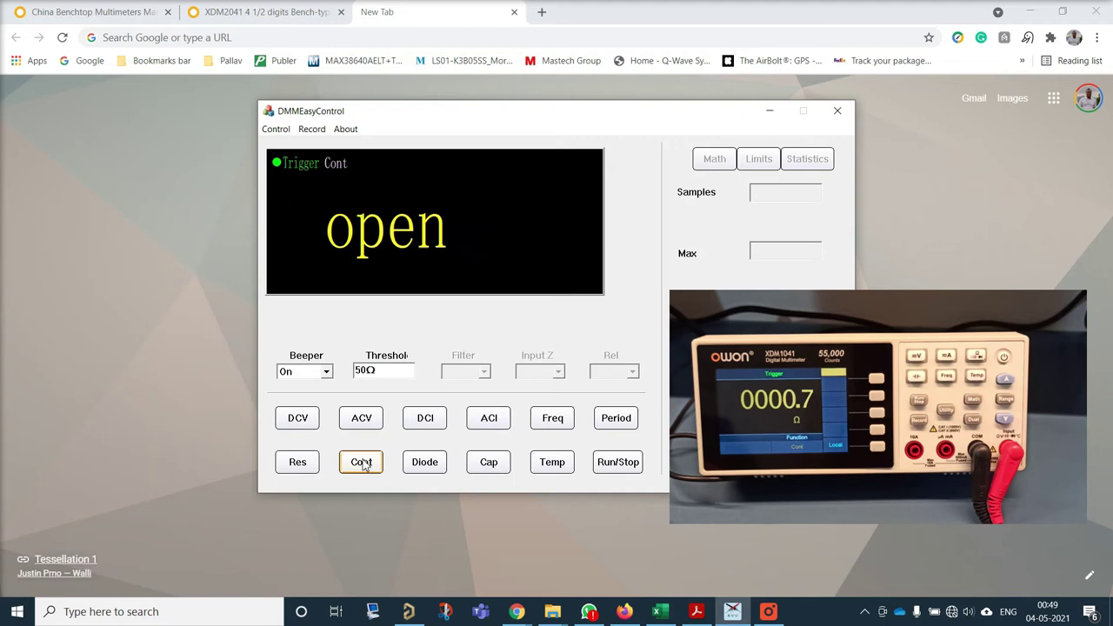
click(423, 464)
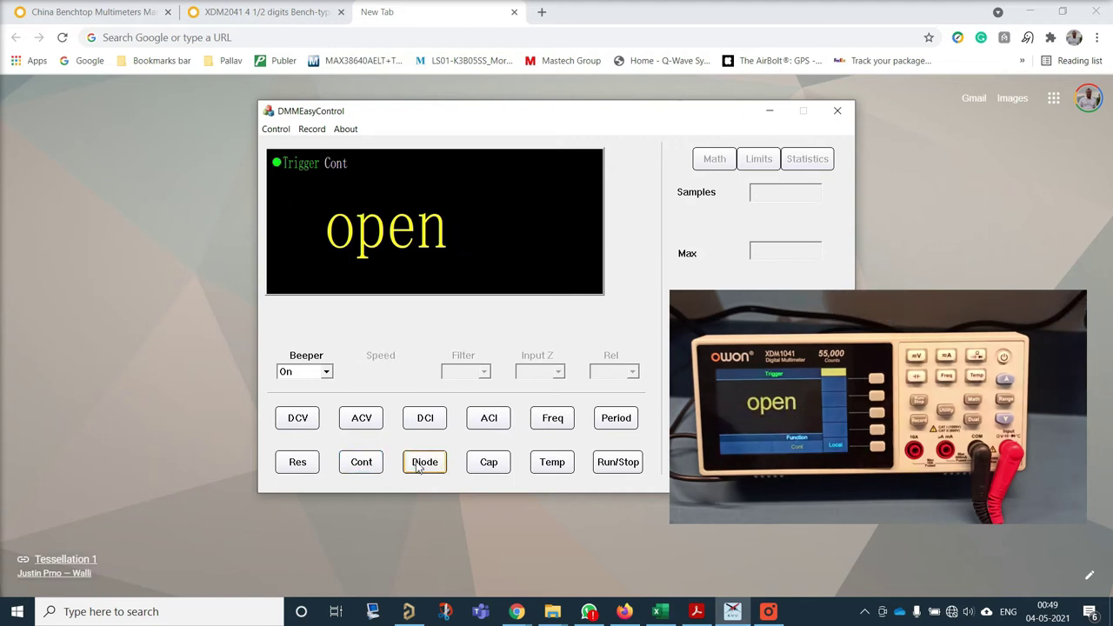
click(492, 472)
click(548, 469)
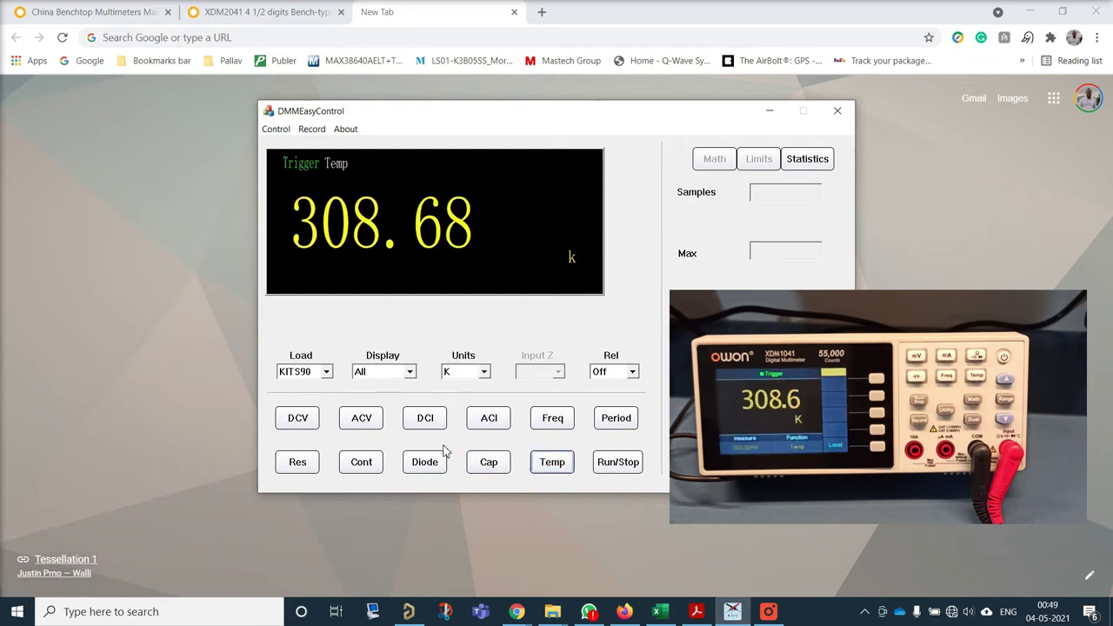
click(298, 419)
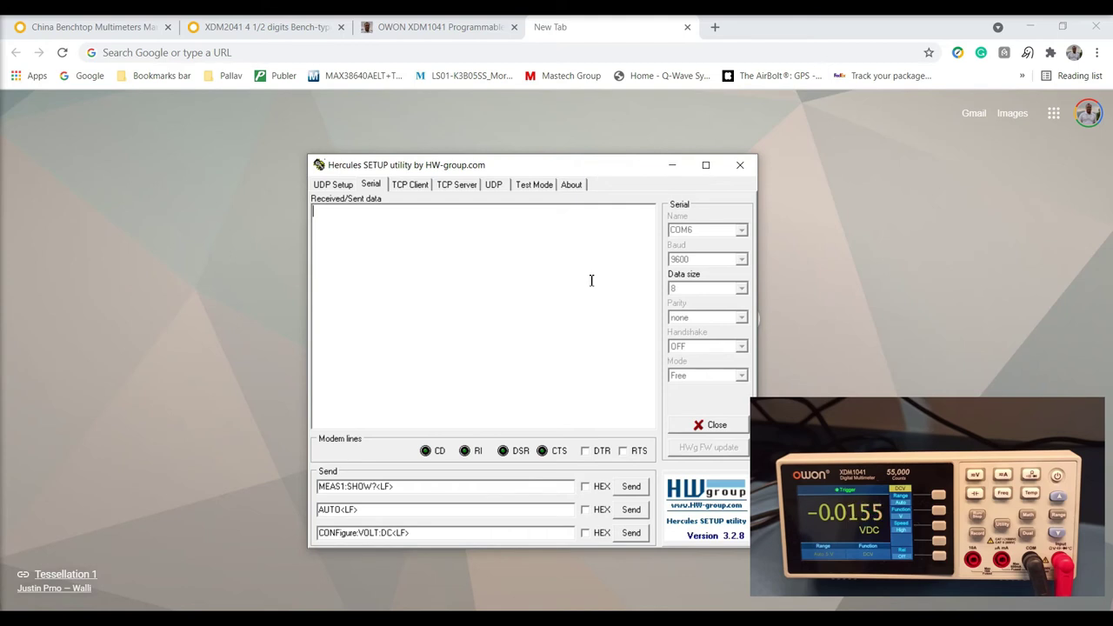
Step: Show the OWON XDM1041 article's SCPI Mode Configuration Commands, CONFigure:VOLT:DC through RATE S/M/F
click(466, 33)
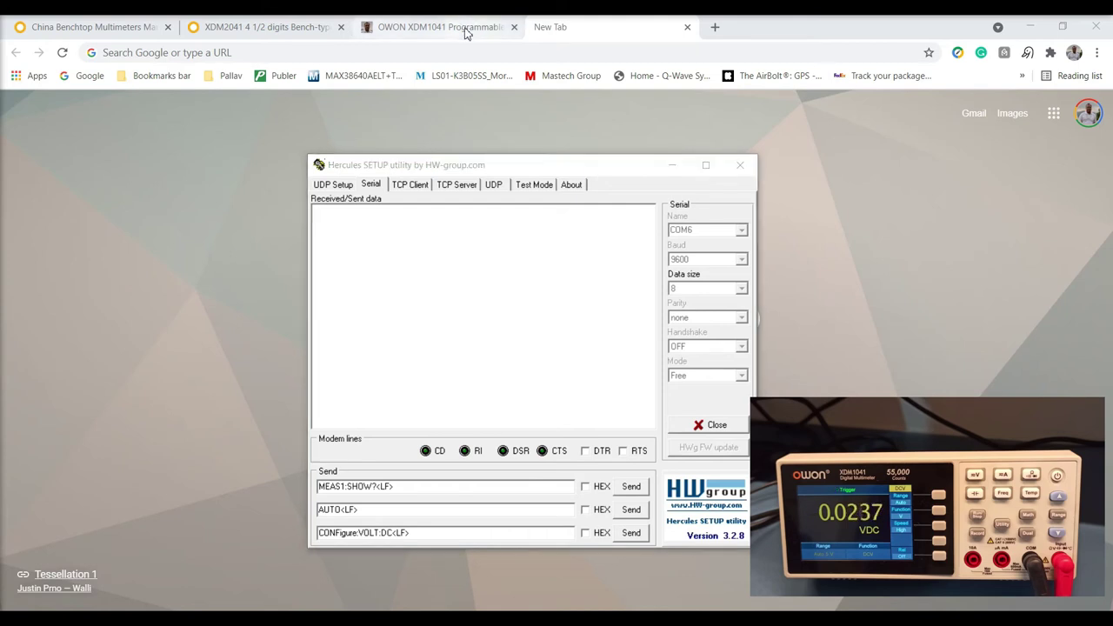
click(466, 33)
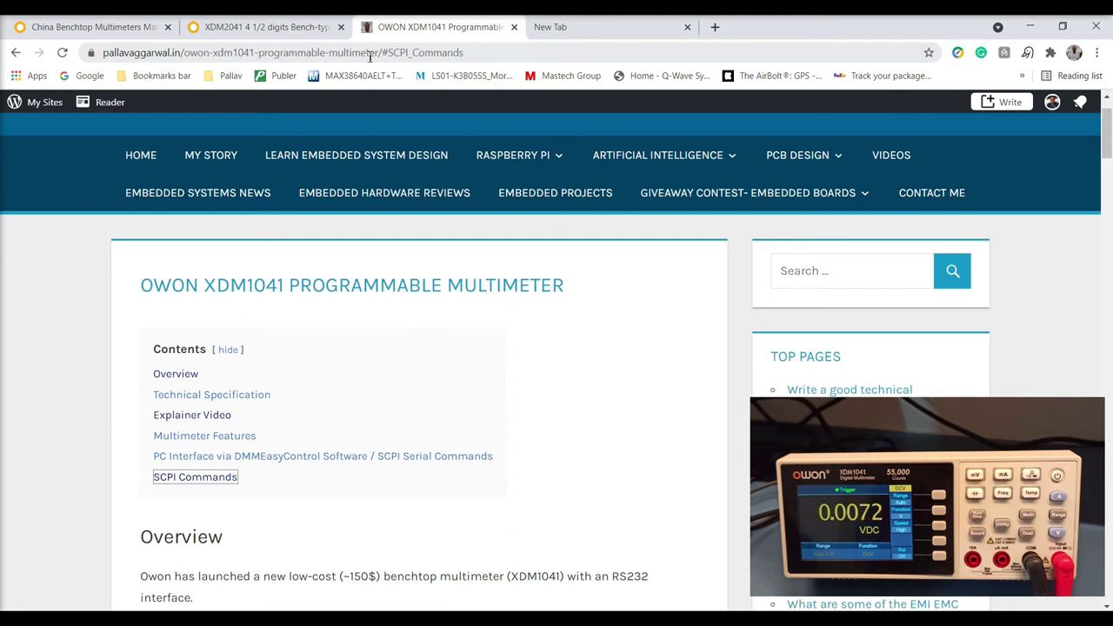
click(856, 276)
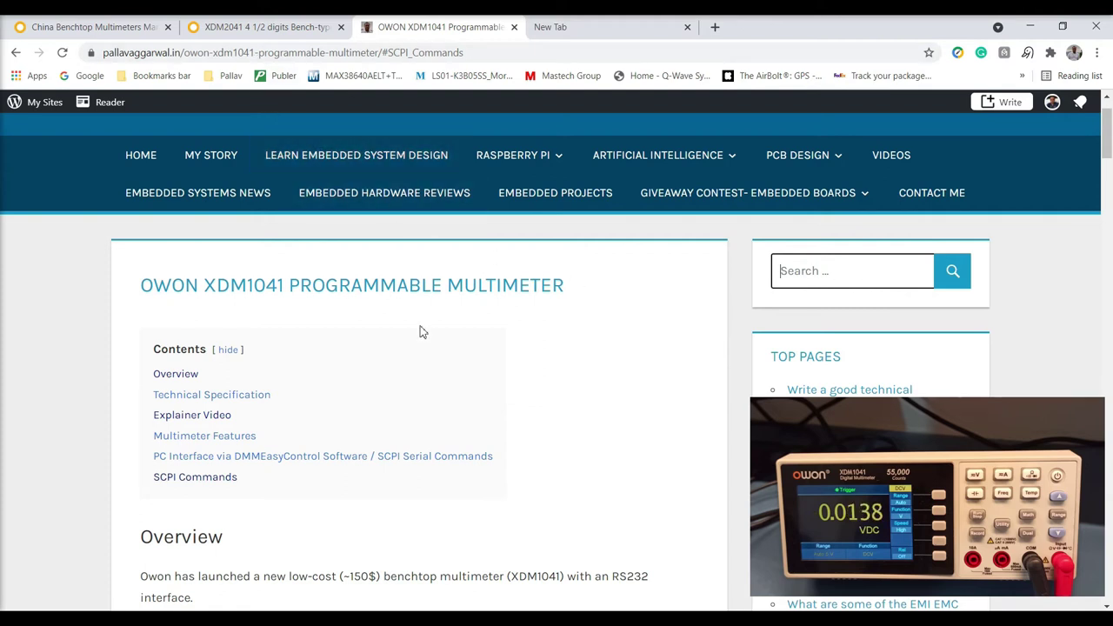
scroll(348, 345, down, 2)
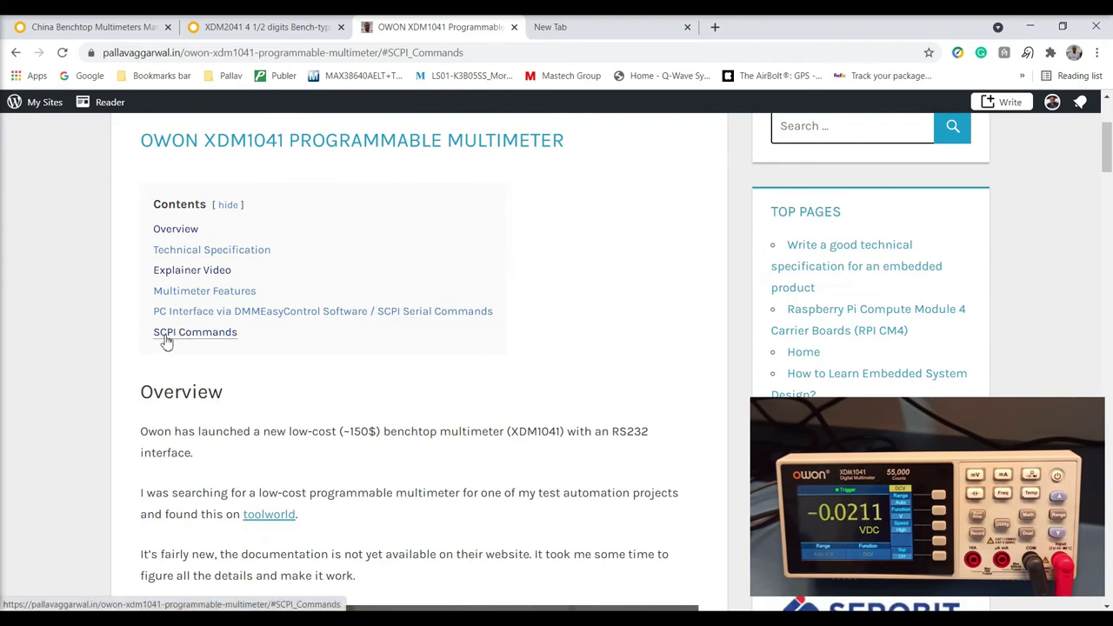
click(214, 334)
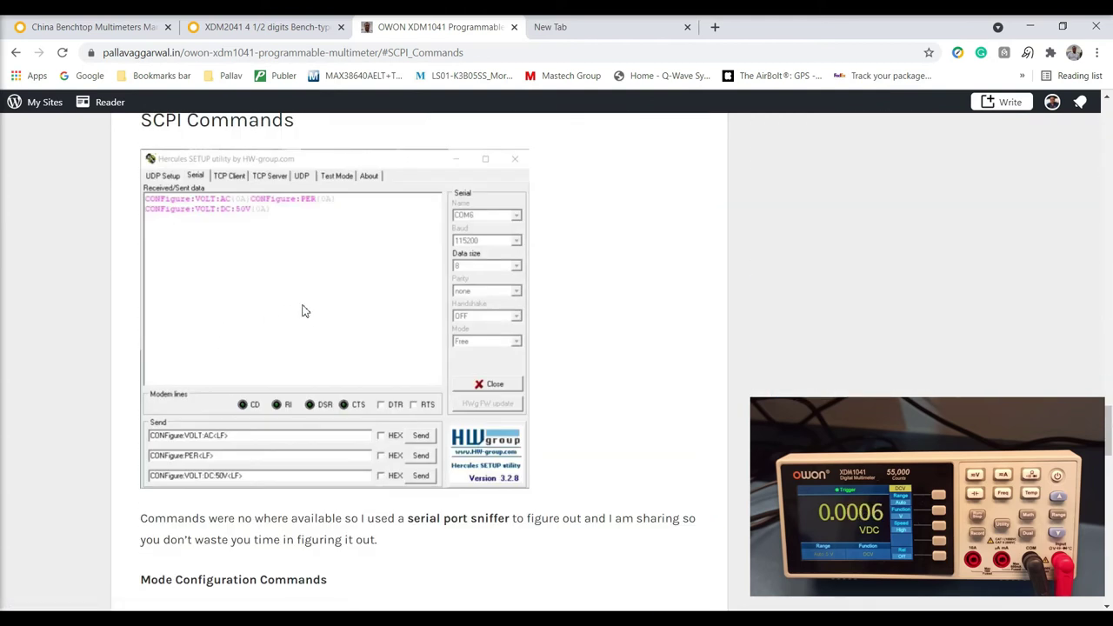
scroll(317, 311, down, 5)
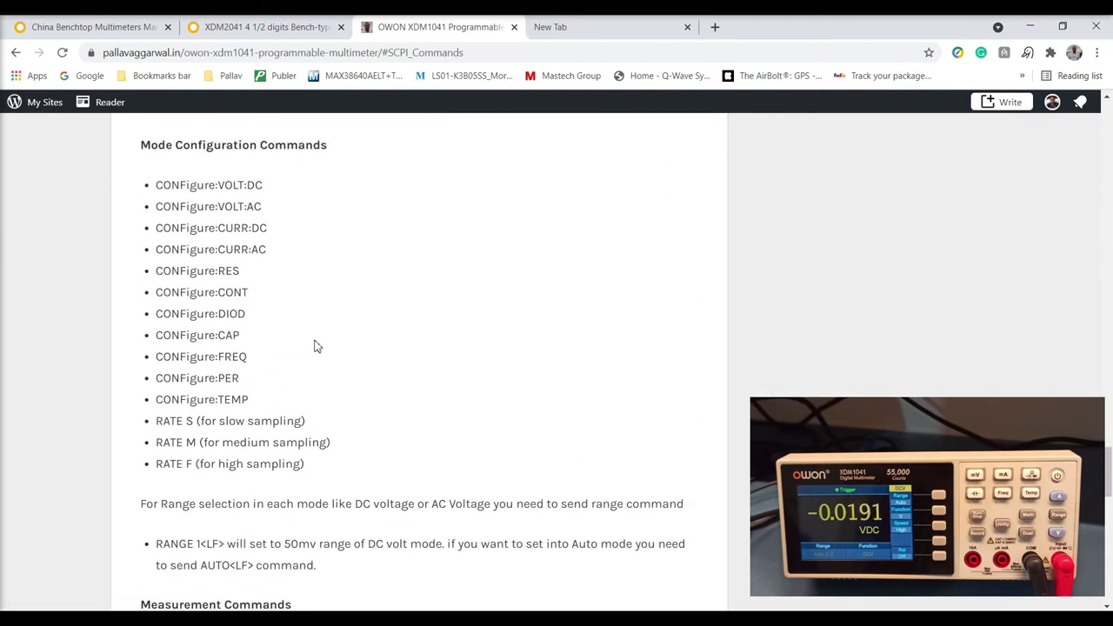
scroll(327, 341, down, 1)
scroll(330, 337, up, 1)
Step: Bring Hercules forward, move it right, and scroll the article to Measurement Commands
key(alt+Tab)
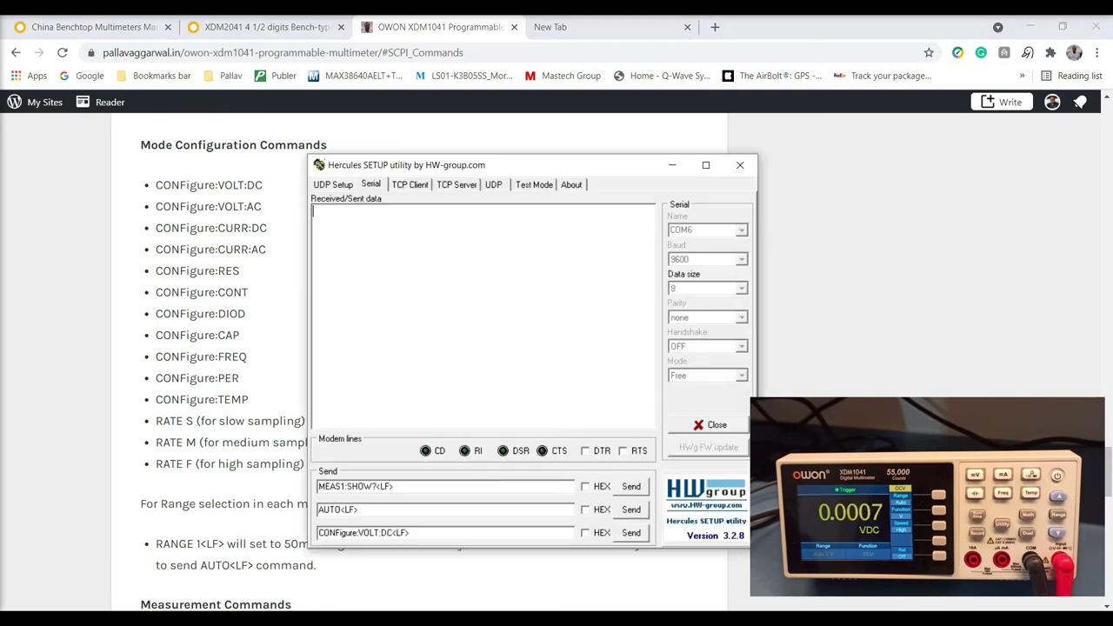
mouse_move(567, 168)
mouse_down()
mouse_move(708, 155)
mouse_move(659, 102)
mouse_up()
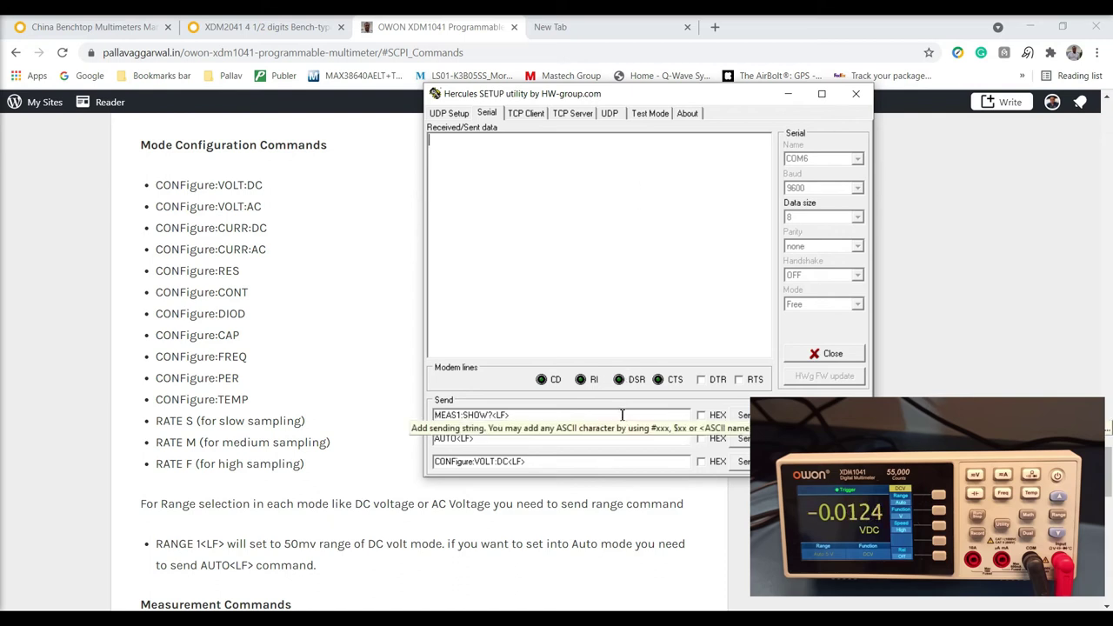
scroll(329, 470, down, 2)
scroll(328, 467, down, 3)
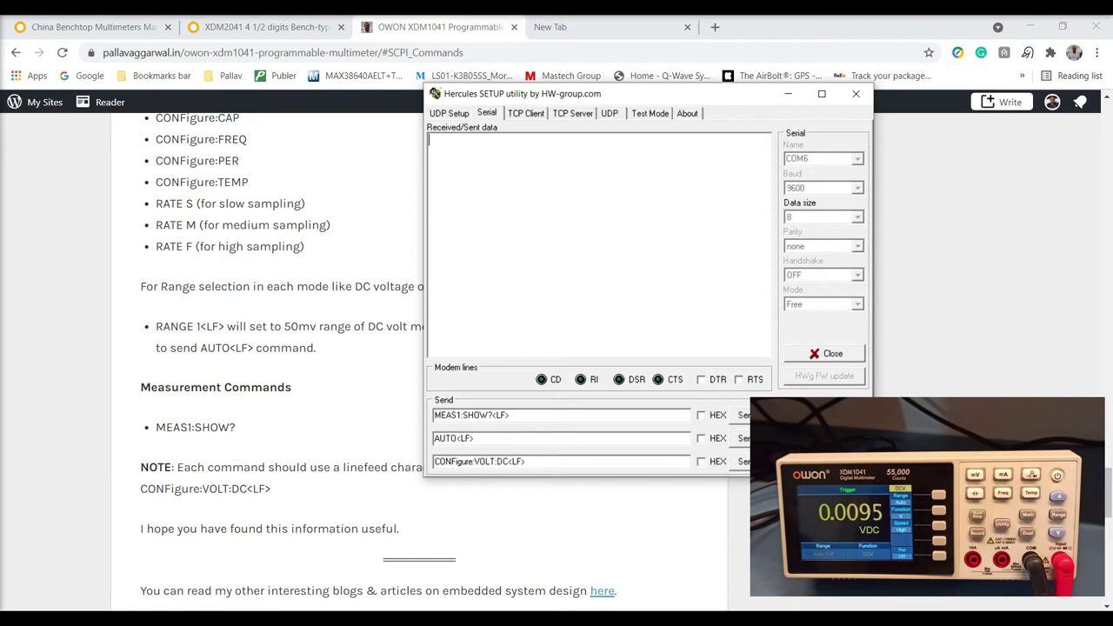
Step: Query the meter twice with MEAS1:SHOW?, getting readings of -0.0218VDC and 0.0028VDC
click(739, 415)
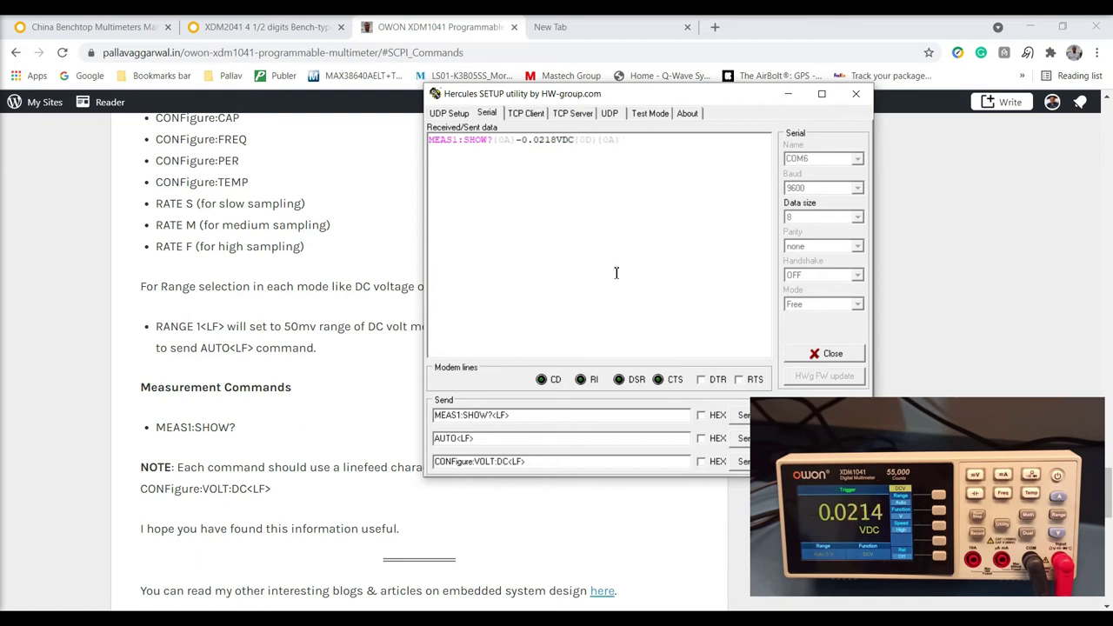
click(745, 462)
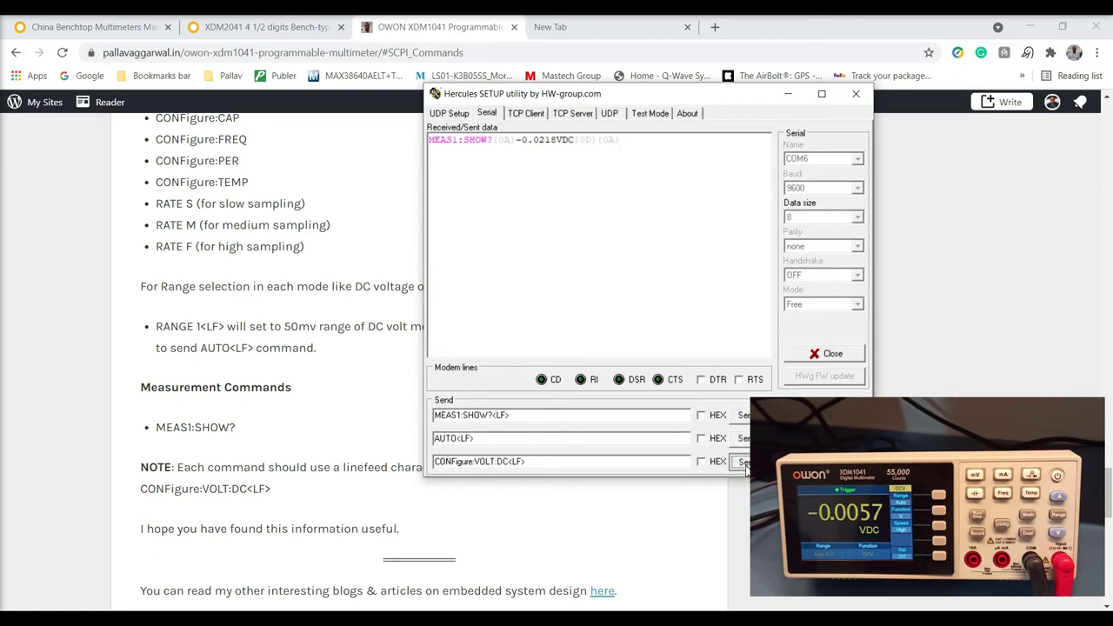
click(745, 416)
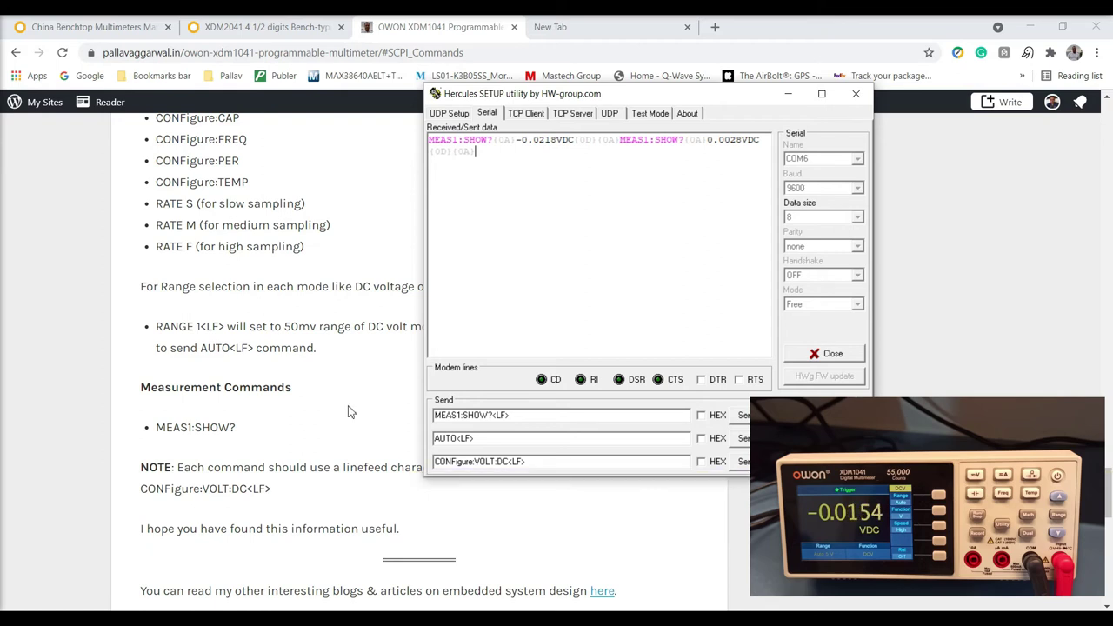
scroll(287, 287, up, 3)
scroll(270, 234, up, 3)
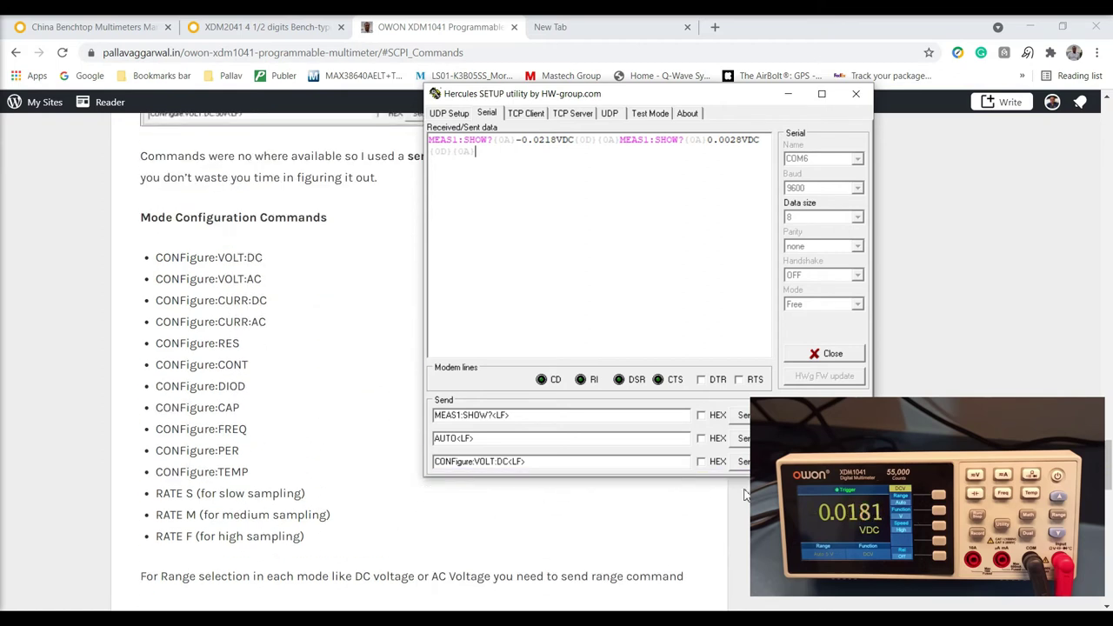
Step: Send CONFigure:VOLT:DC, then edit it to CONFigure:VOLT:AC and send that too
click(743, 462)
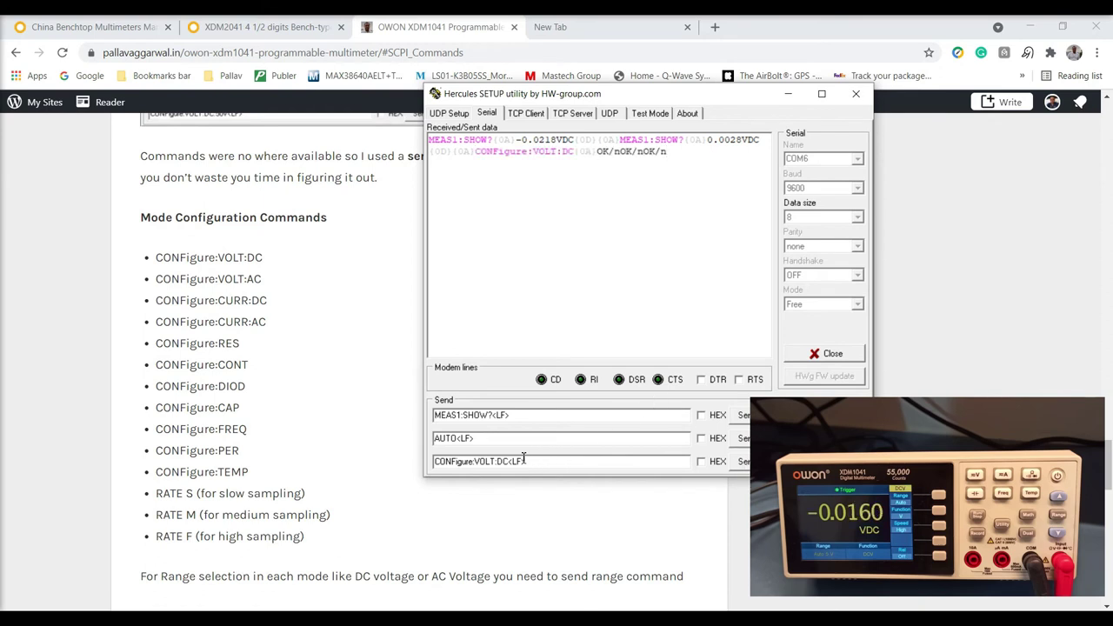
drag(506, 464, 502, 466)
text(A)
click(745, 461)
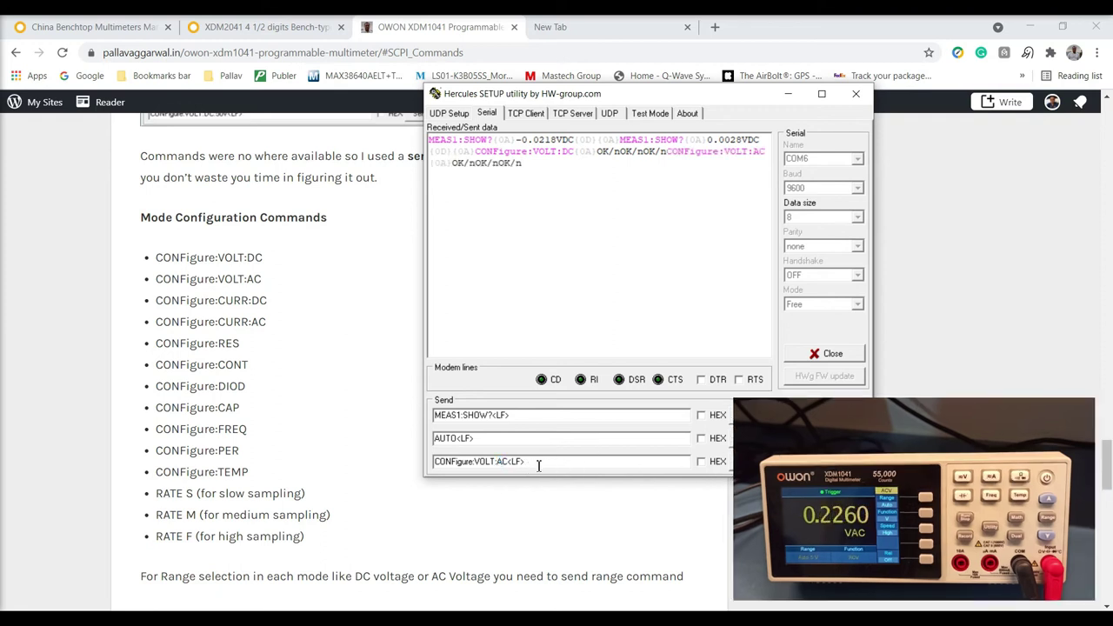
Step: Change the third command to CONFigure:CONT and send it for continuity mode
click(512, 463)
key(BackSpace)
key(BackSpace)
text(CONT)
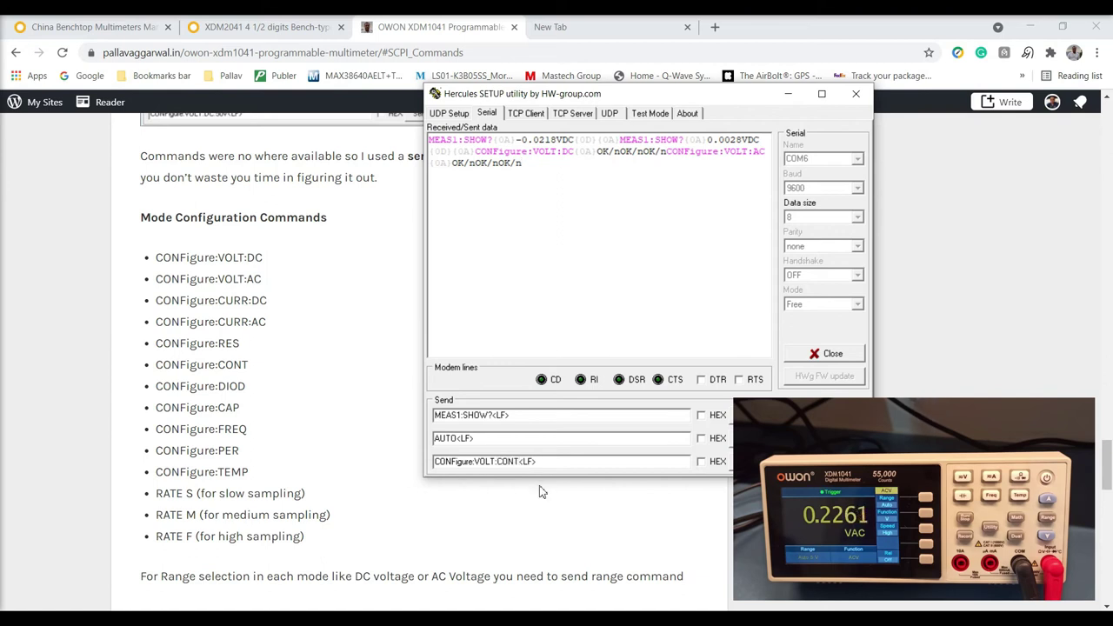
click(497, 467)
key(BackSpace)
key(BackSpace)
key(BackSpace)
key(BackSpace)
key(BackSpace)
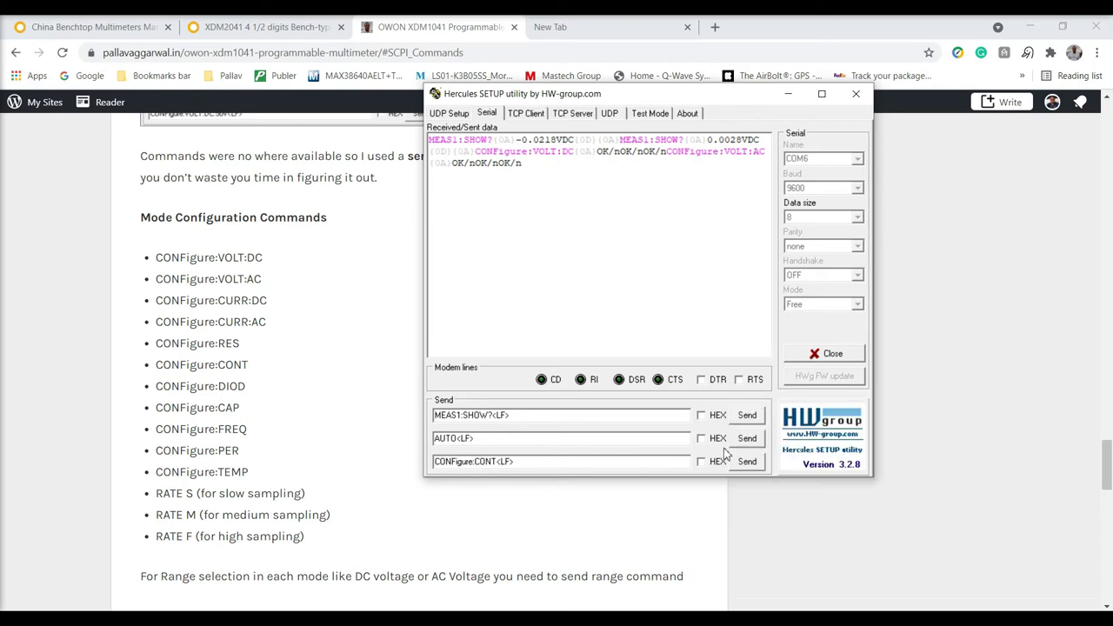
click(741, 464)
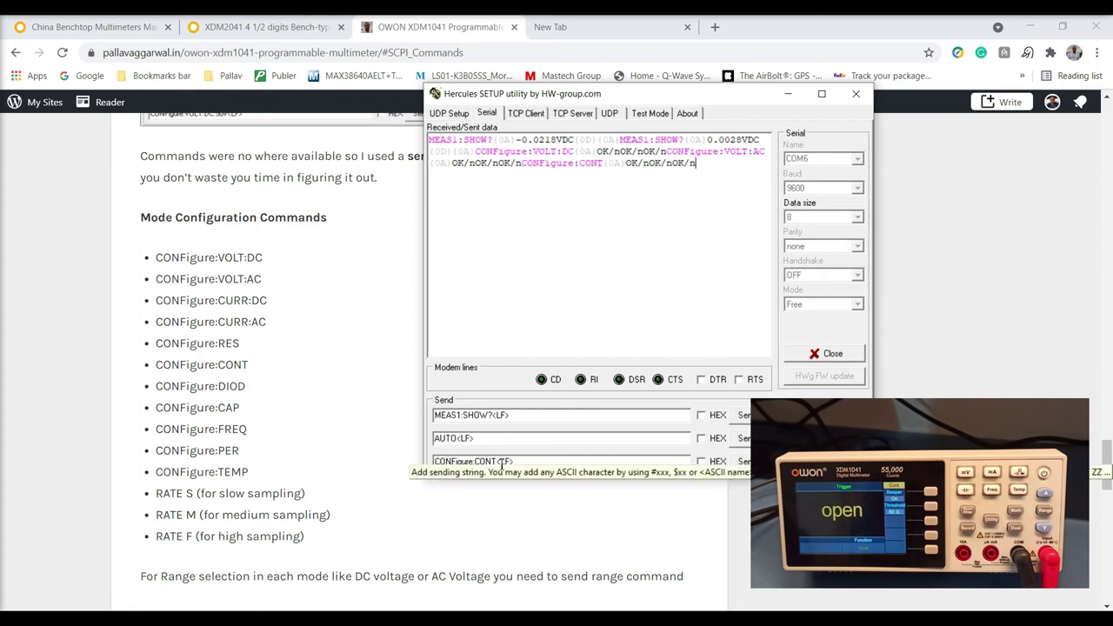
Step: Change the command to CONFigure:PER, send it, and highlight the line-feed terminators
click(496, 461)
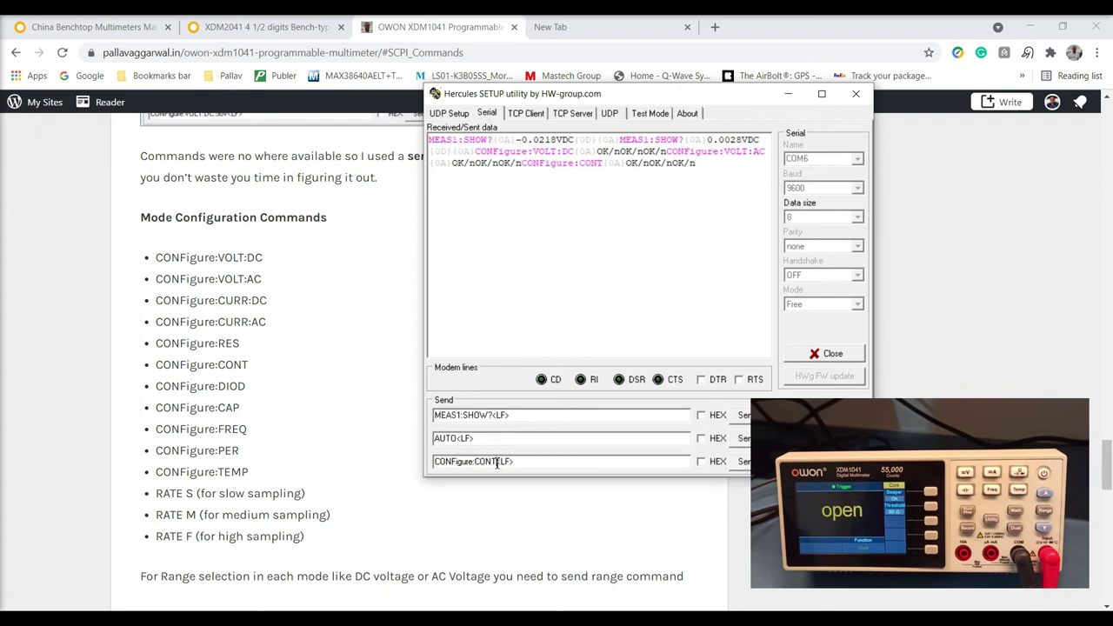
key(BackSpace)
key(BackSpace)
key(BackSpace)
key(BackSpace)
text(PER)
click(744, 460)
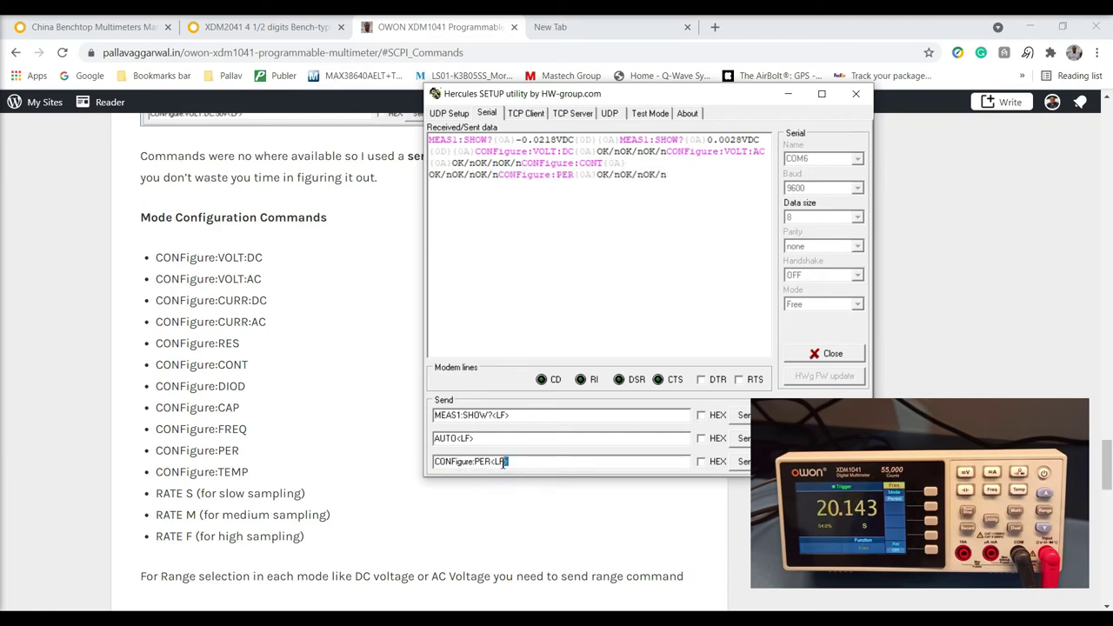
drag(510, 462, 494, 463)
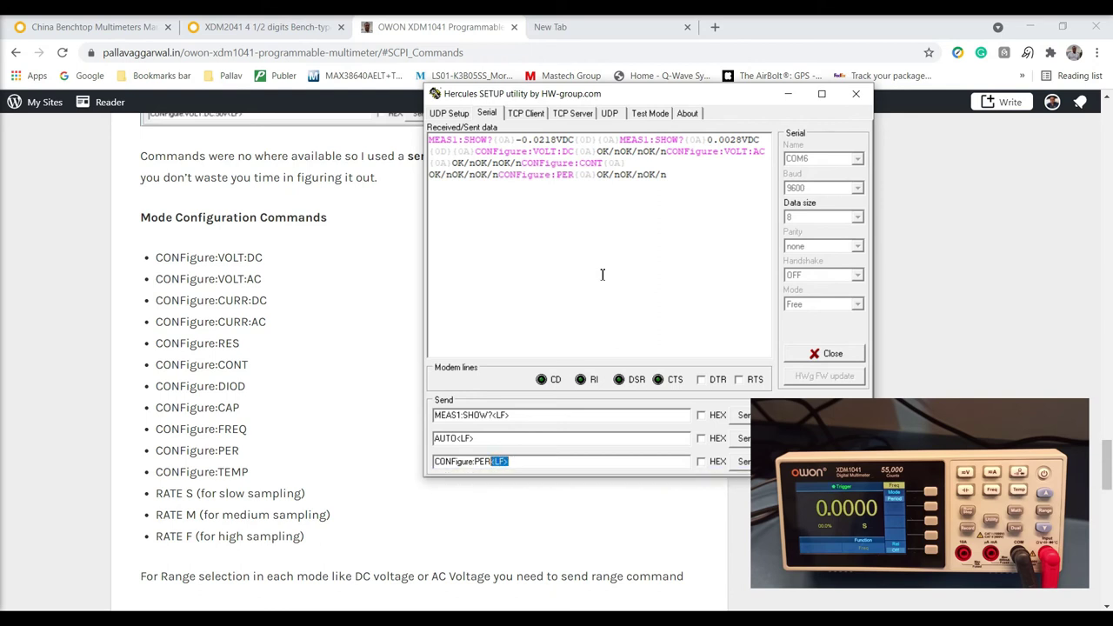
drag(594, 175, 584, 175)
click(518, 461)
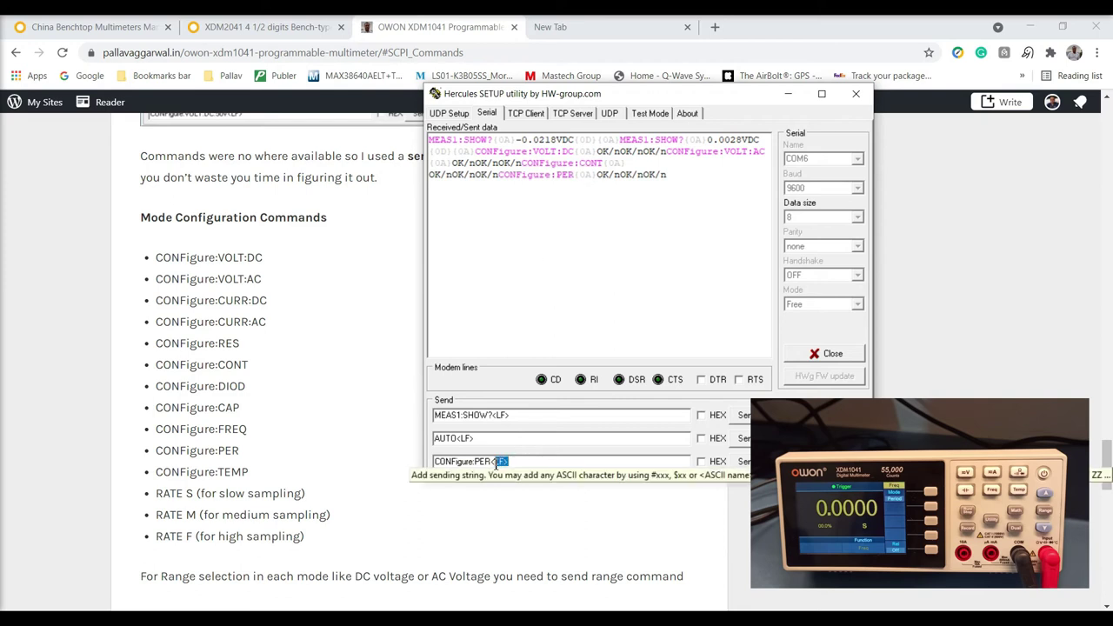
double_click(496, 462)
click(539, 467)
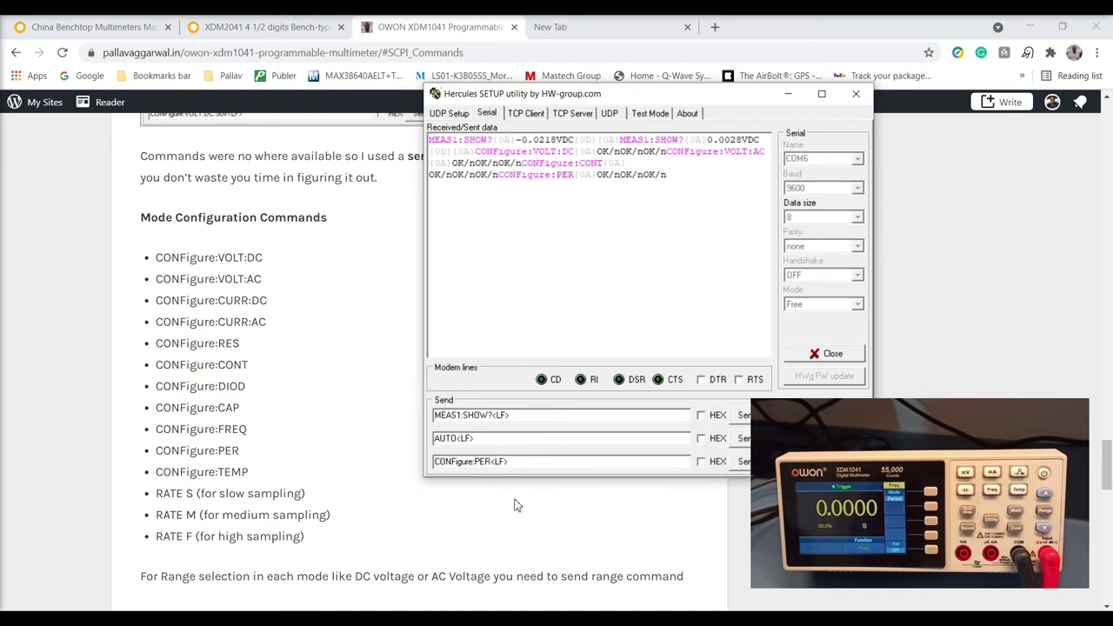
double_click(493, 466)
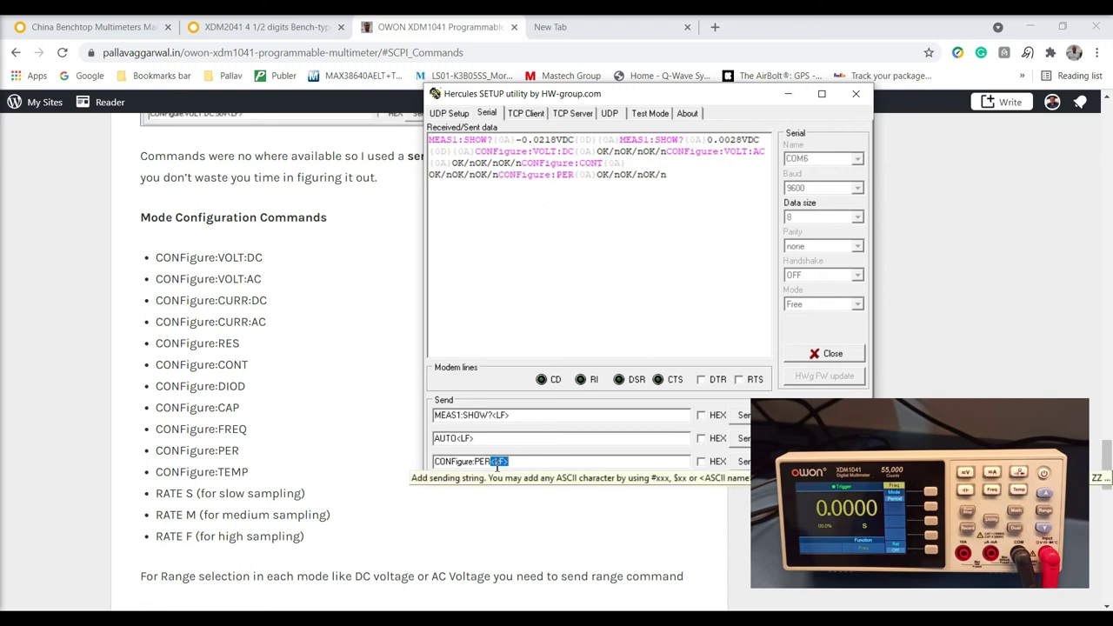
click(496, 466)
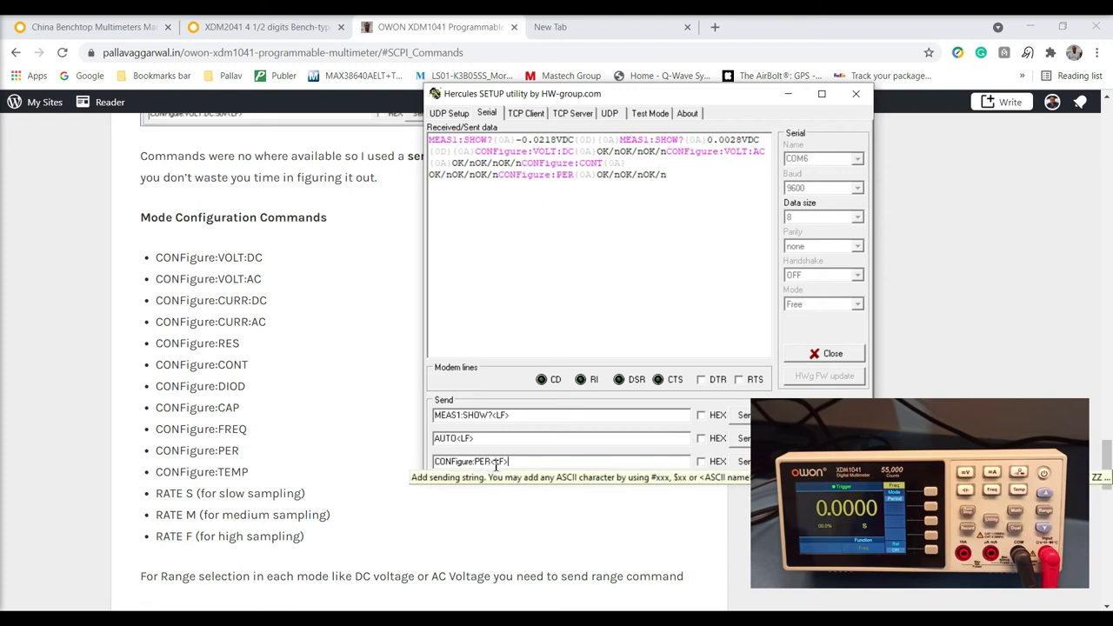
double_click(496, 466)
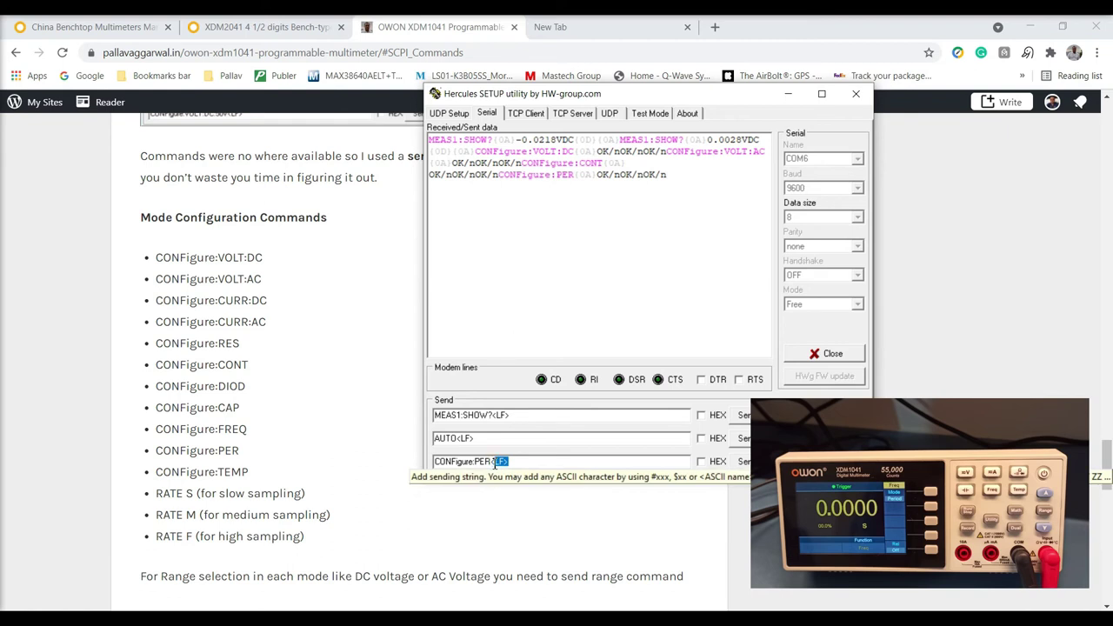
click(497, 465)
double_click(500, 464)
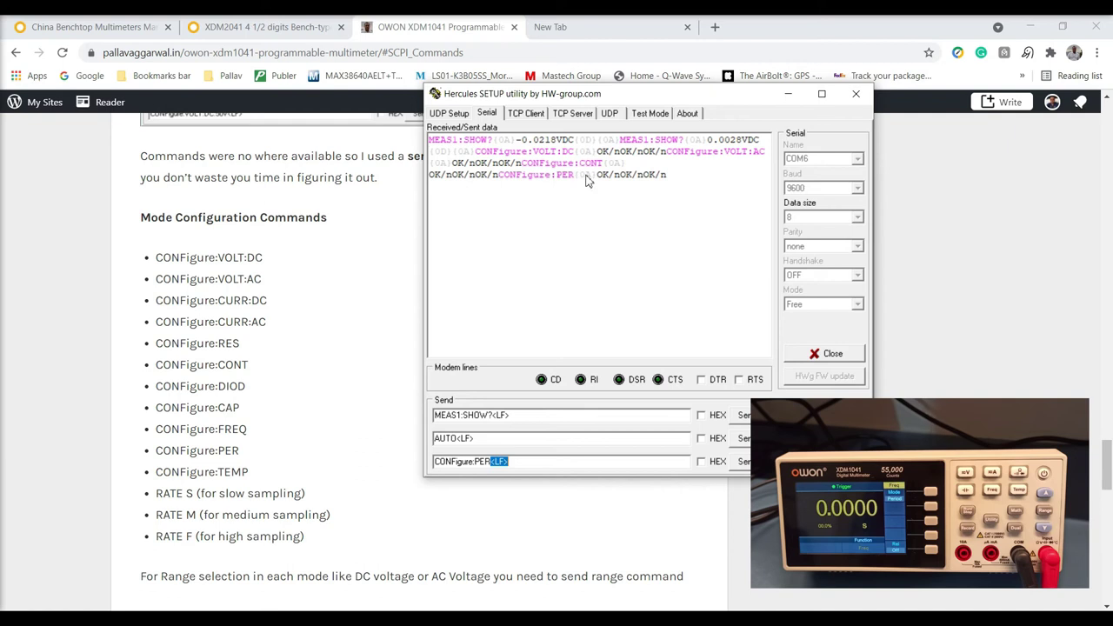
click(511, 462)
double_click(492, 462)
click(530, 462)
Step: Replace AUTO with RATE S in the second field and send it for slow sampling
scroll(345, 462, down, 1)
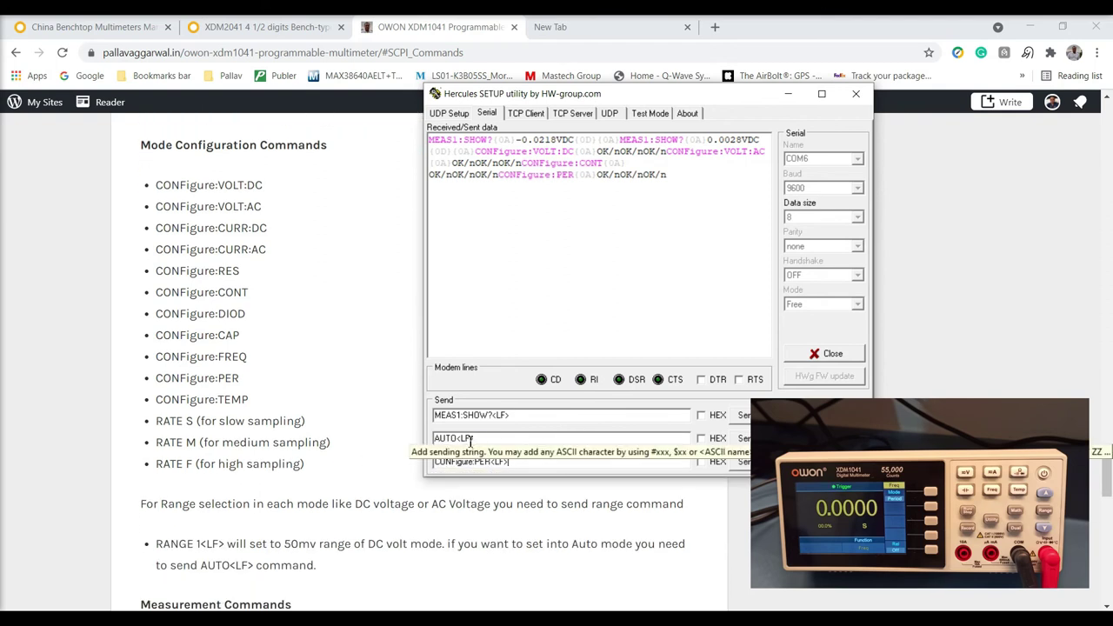
scroll(368, 452, down, 1)
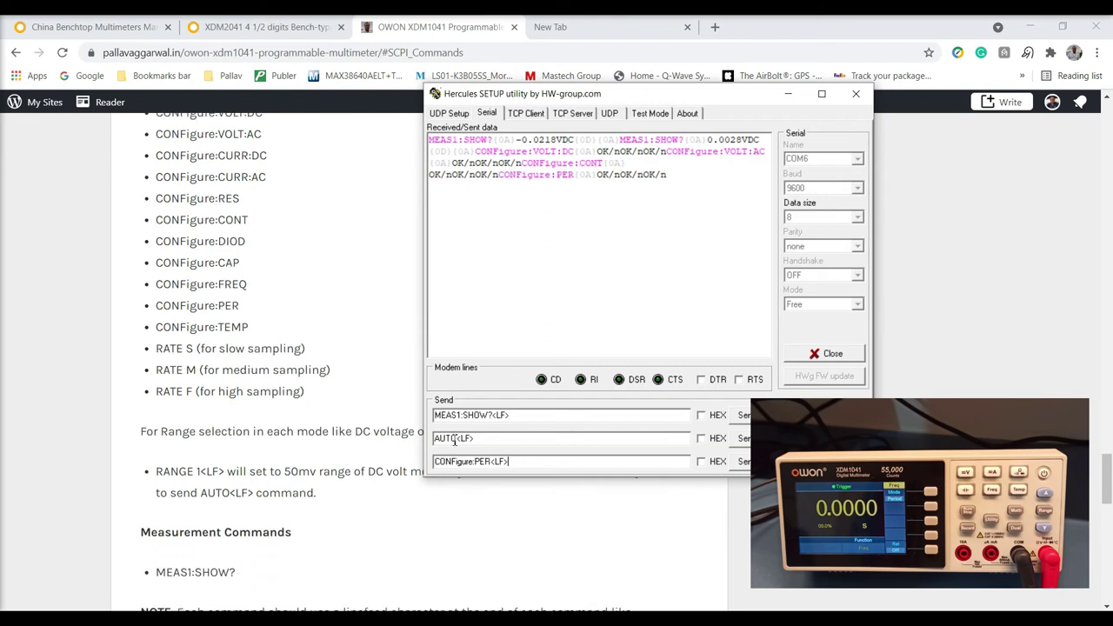
drag(456, 439, 389, 447)
text(RATE )
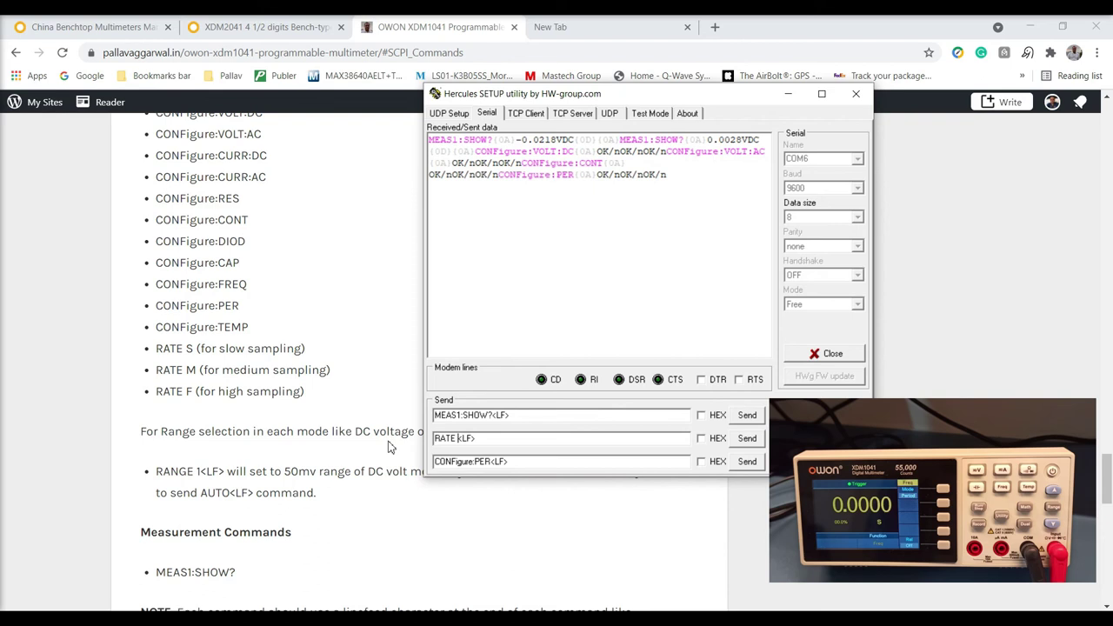
text(S)
click(747, 440)
Step: Send RATE M, then RATE F, for medium and fast sampling rates
click(459, 438)
key(BackSpace)
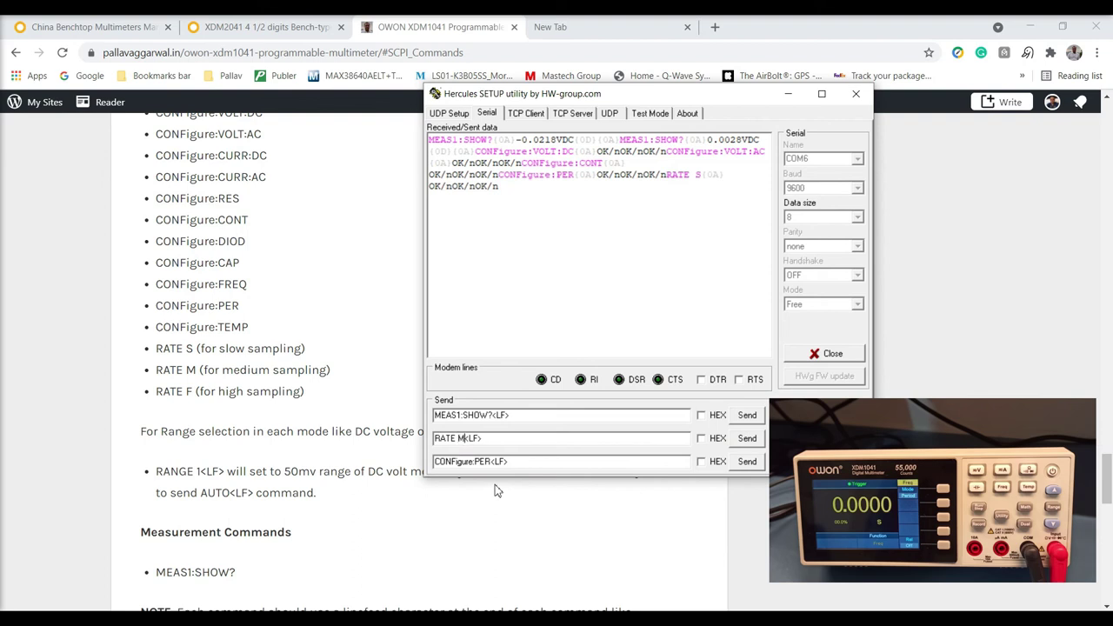
click(747, 439)
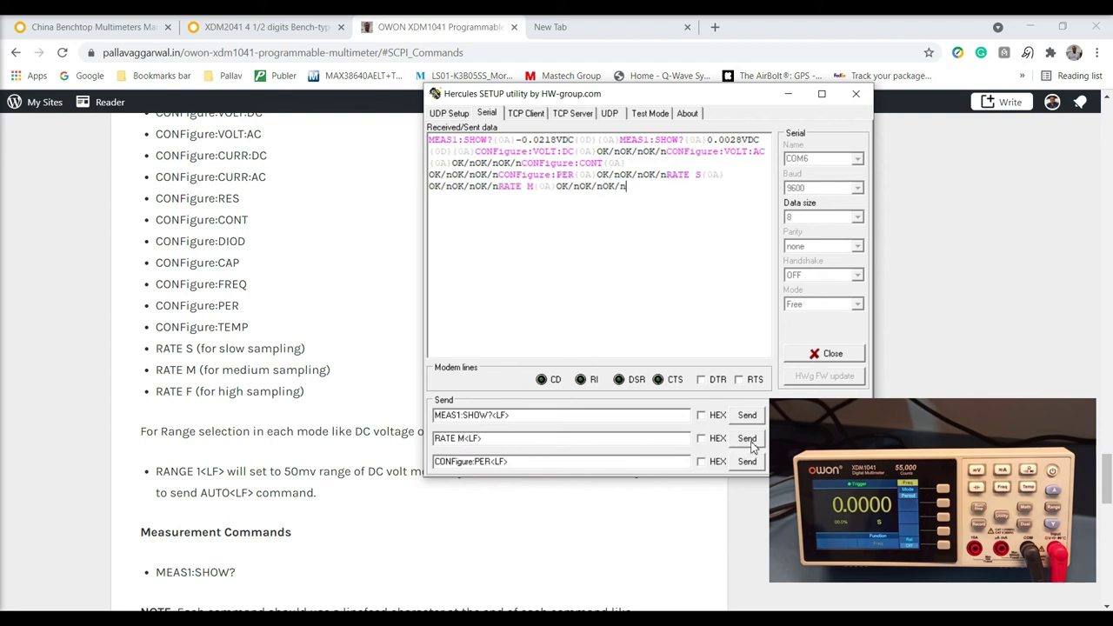
click(462, 438)
key(BackSpace)
text(F)
click(747, 439)
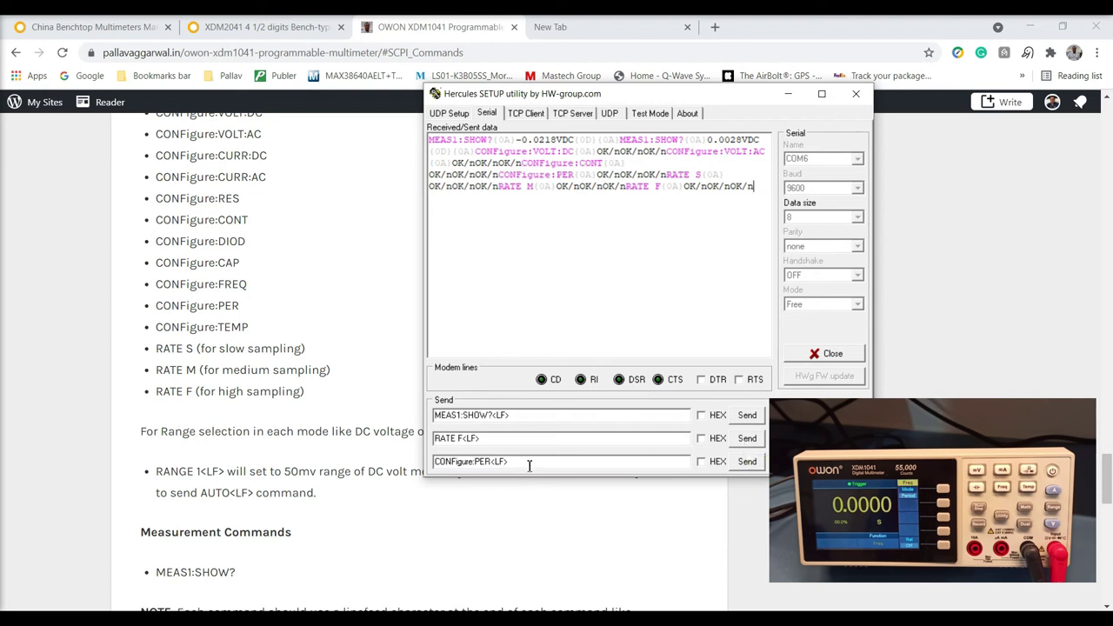
Step: Edit the third command from CONFigure:PER to CONFigure:VOLT:DC
click(494, 462)
key(BackSpace)
text(VOLT)
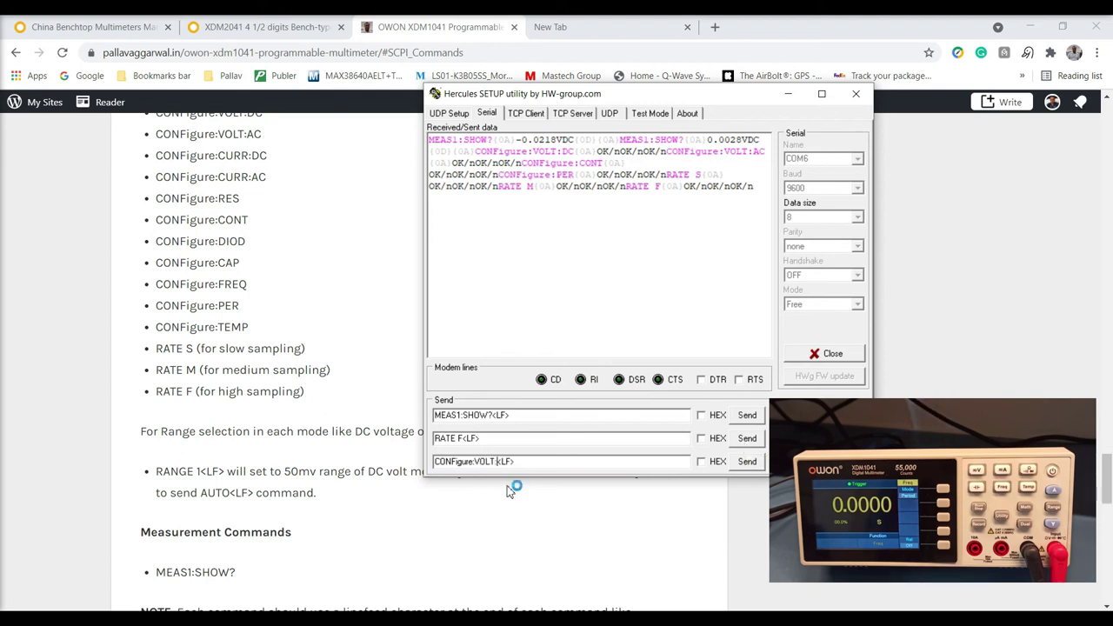
text(:DC)
Step: Send CONFigure:VOLT:DC for DC voltage, then change the RATE F field to RANGE 1
click(747, 461)
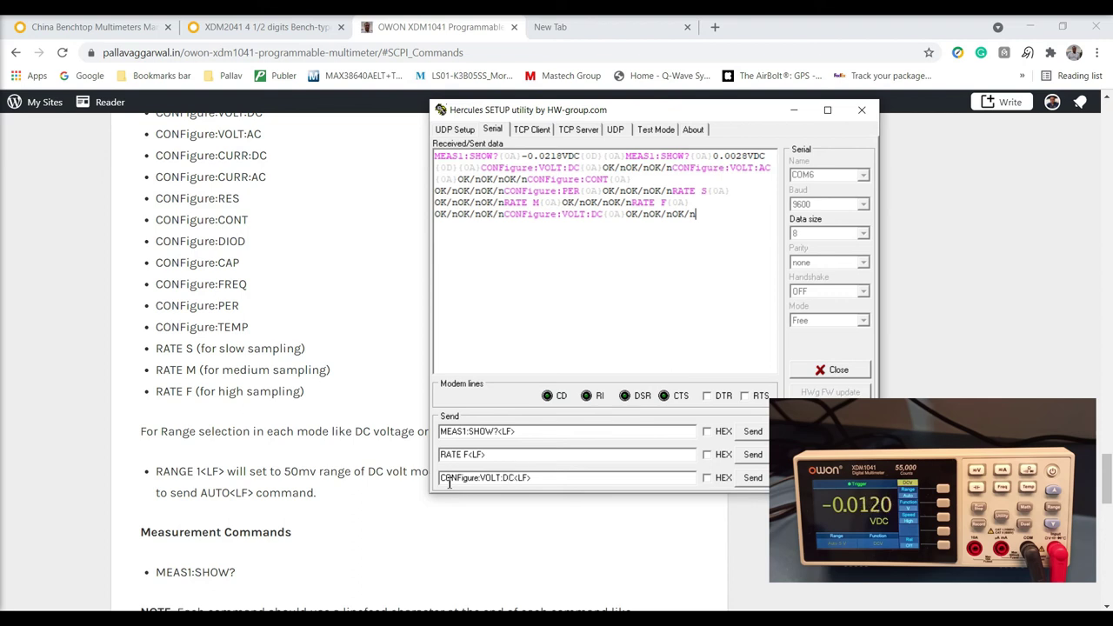
click(545, 478)
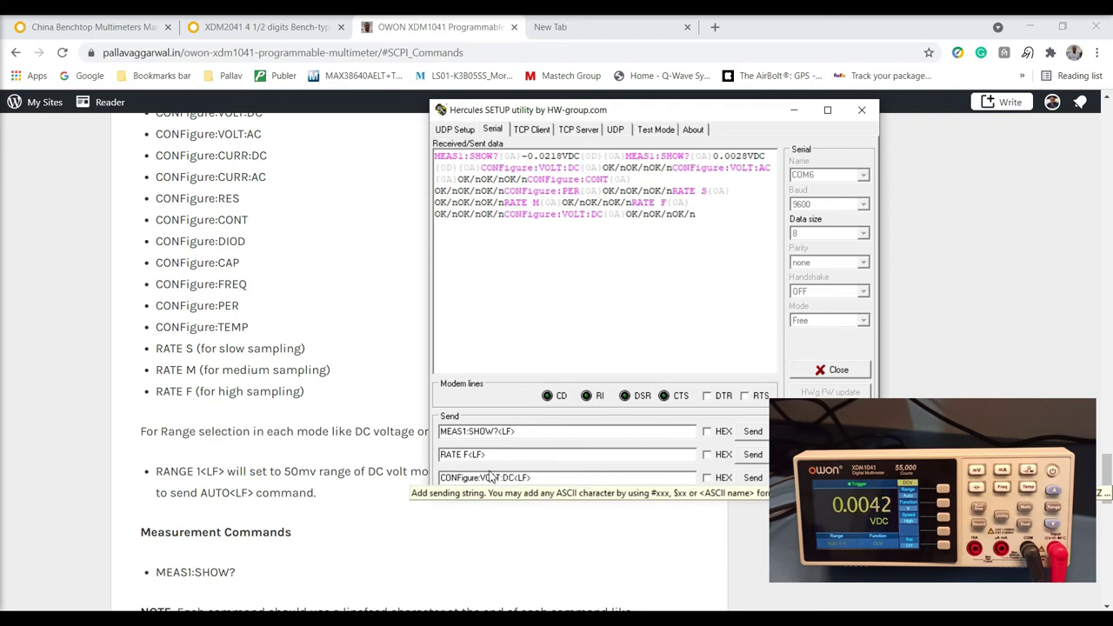
drag(462, 455, 400, 450)
text(RANGE)
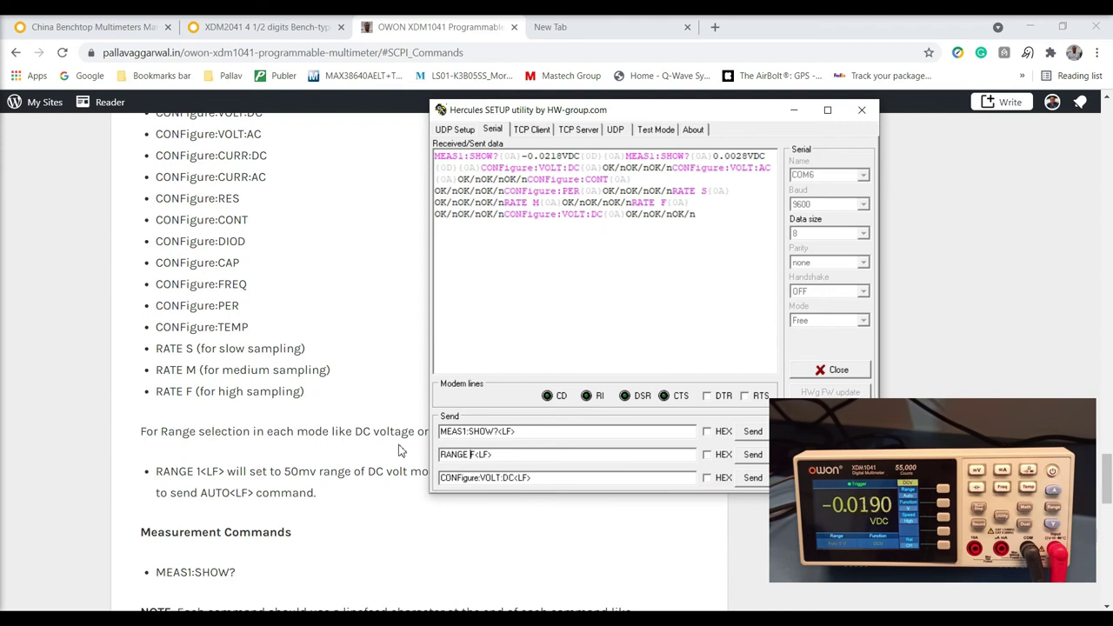
key(Delete)
text(1)
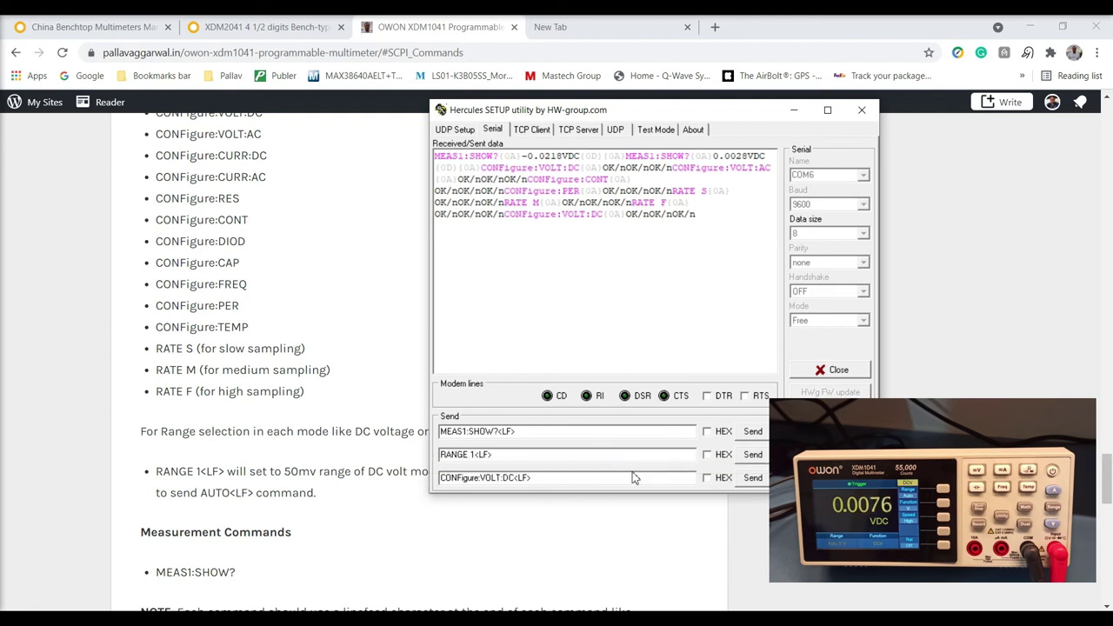
Step: Resend the DC voltage command, then send RANGE 1 and RANGE 6
click(746, 481)
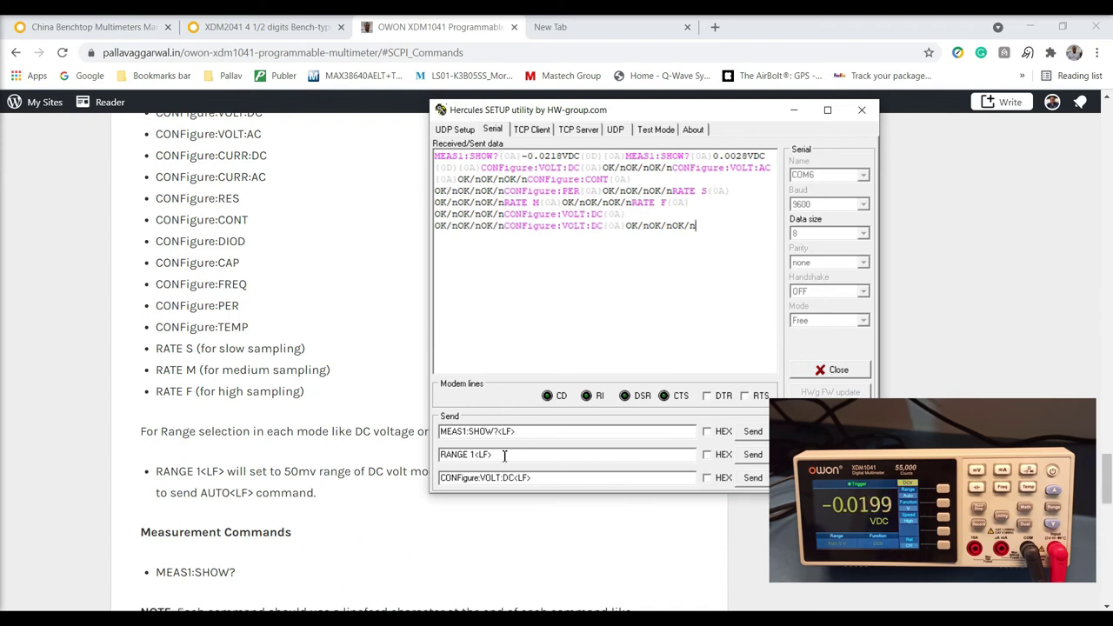
click(741, 458)
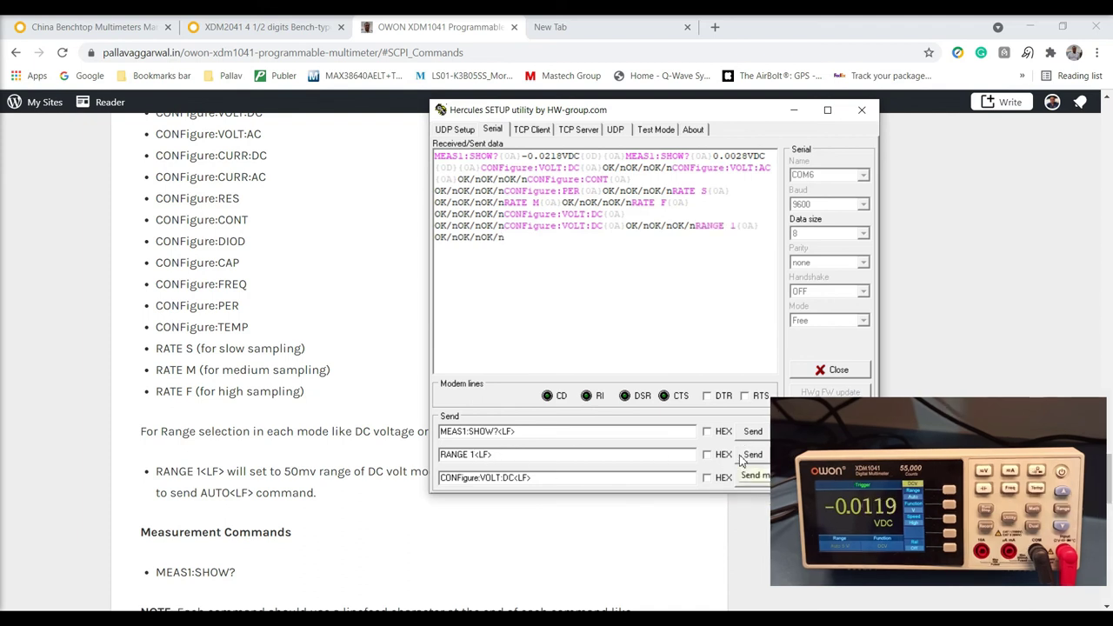
double_click(474, 455)
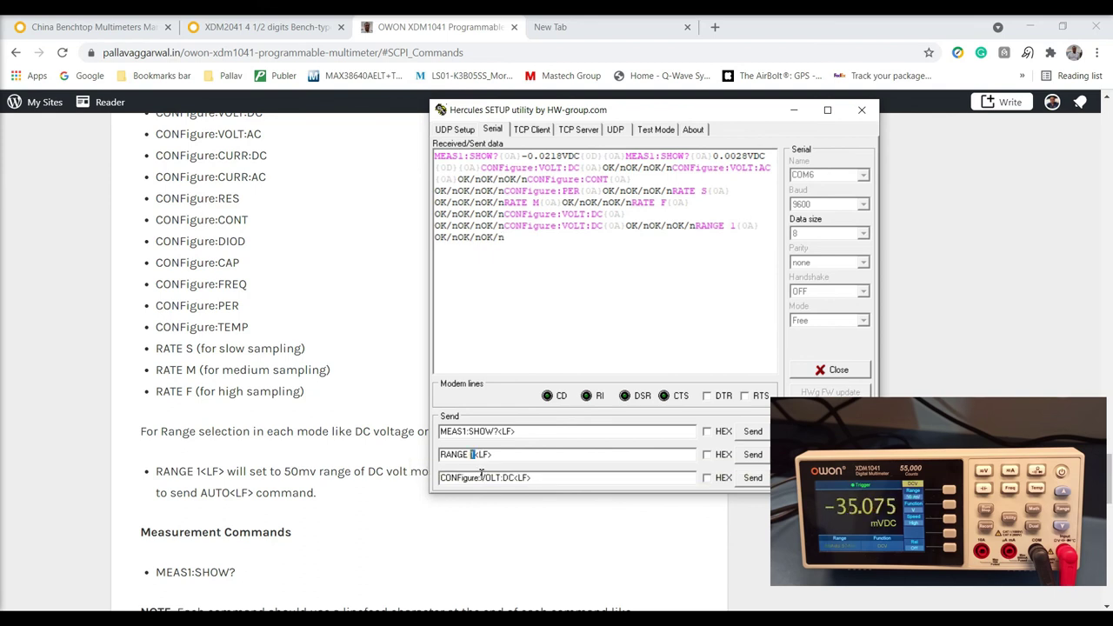
text(6)
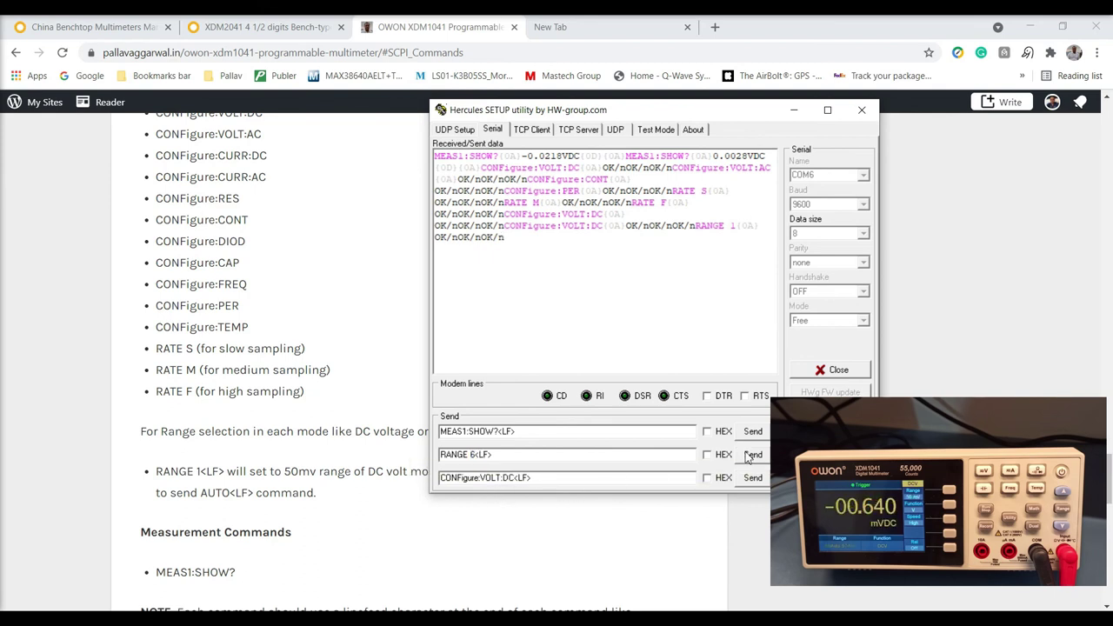
click(749, 454)
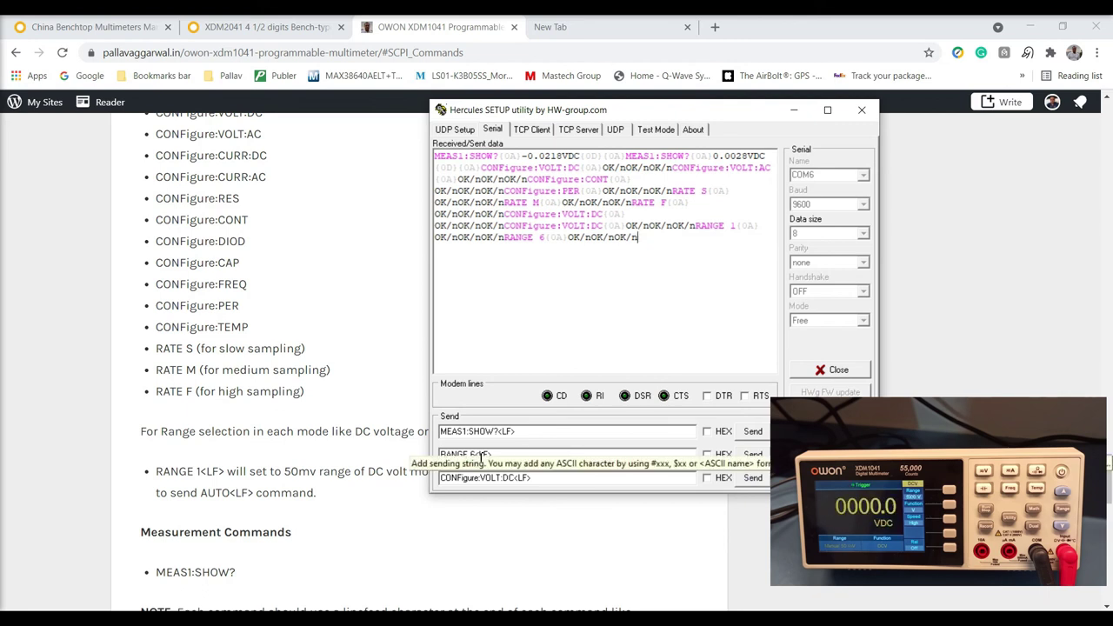
Step: Replace RANGE 6 with AUTO and send it to restore automatic ranging
drag(481, 459, 416, 458)
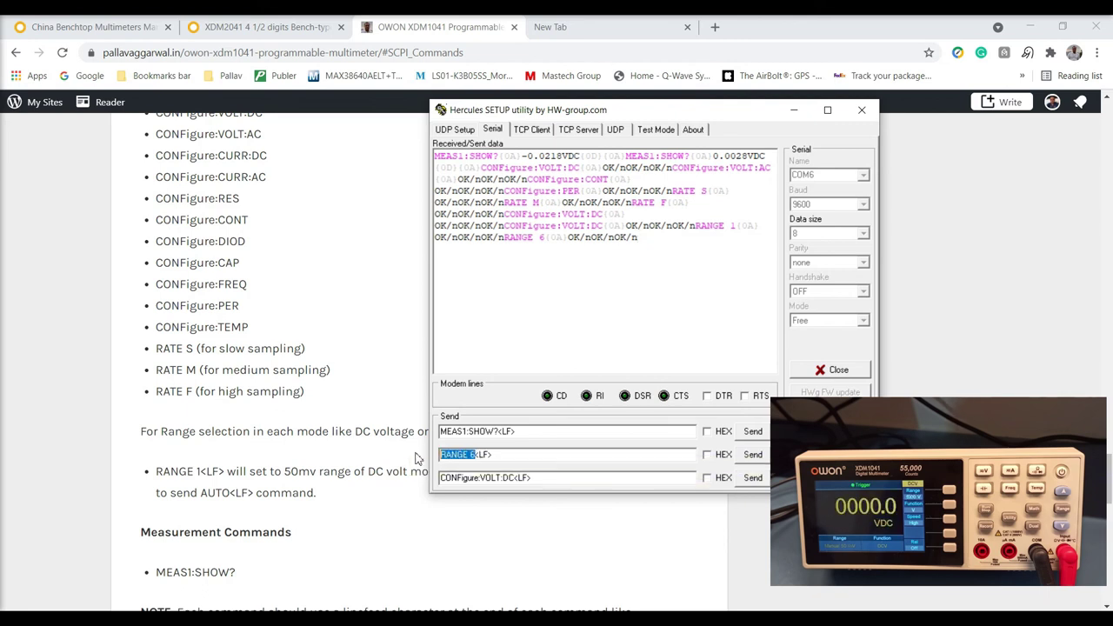
key(BackSpace)
text(AUTO)
click(748, 455)
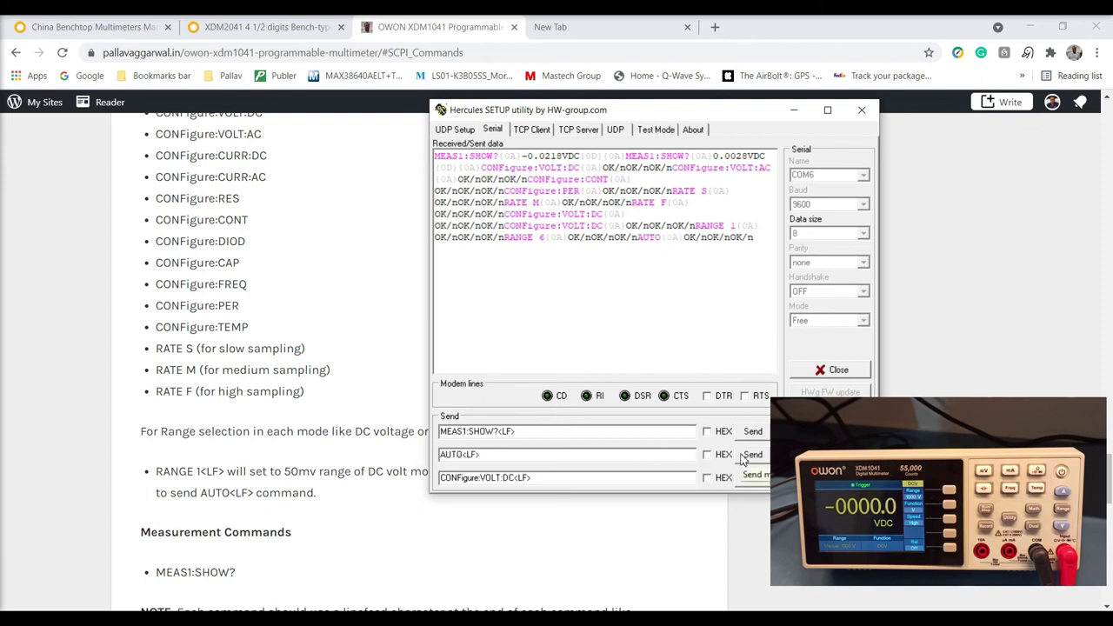